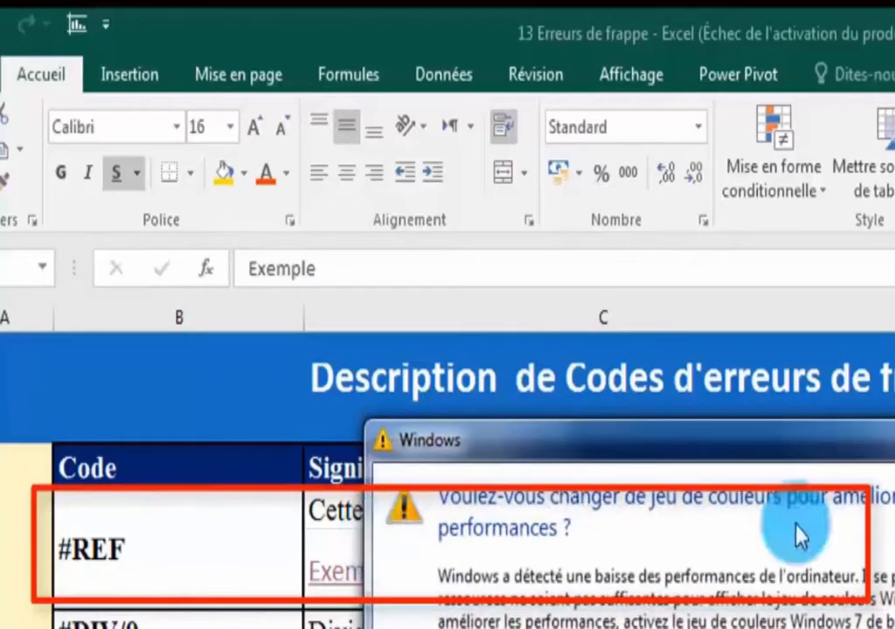
Dismiss the Windows colour scheme prompt and open the example linked under the #REF error code.
{"action": "key", "text": "Escape"}
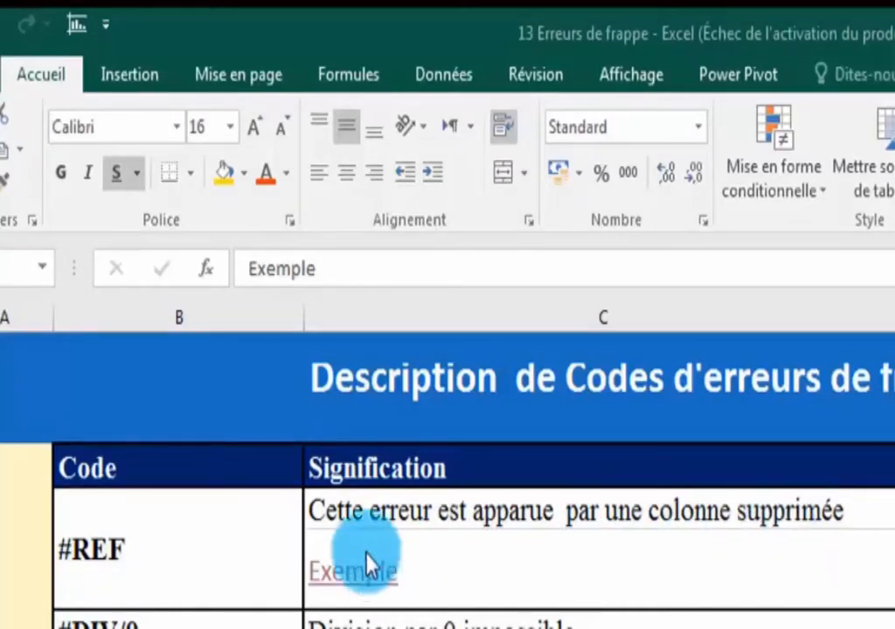
{"action": "left_click", "coordinate": [349, 578]}
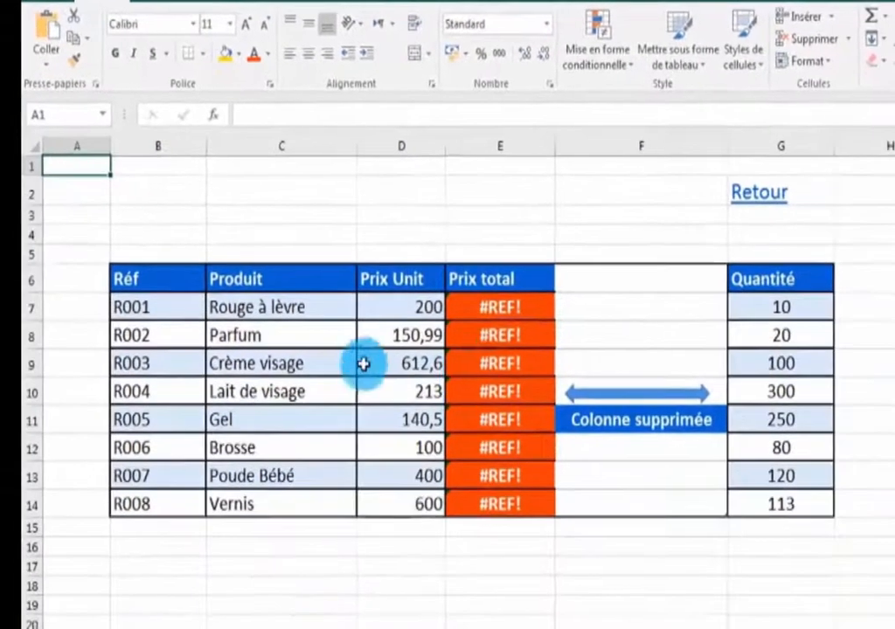
Examine the formula in the first Prix total cell alongside the separate Quantité column.
{"action": "left_click", "coordinate": [505, 306]}
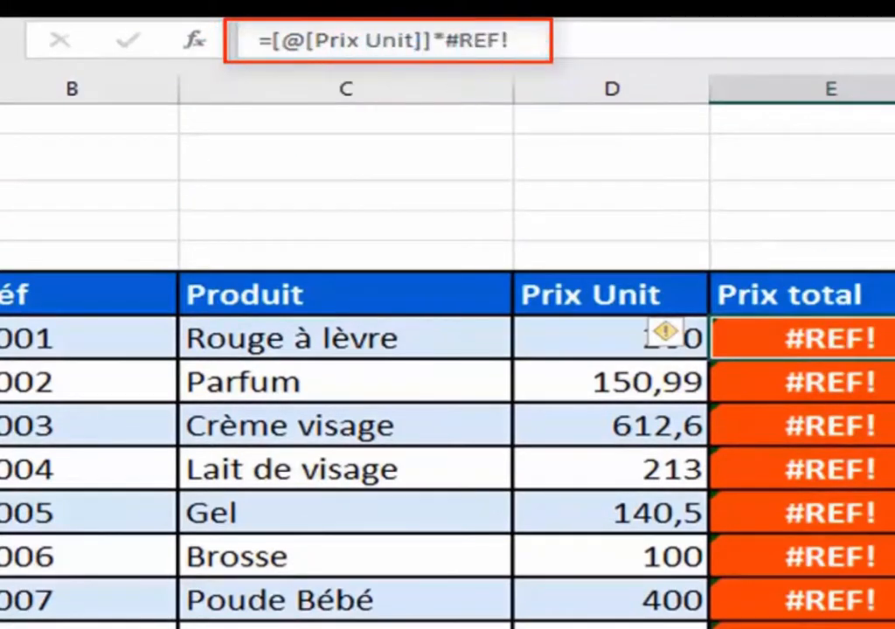
{"action": "left_click", "coordinate": [893, 295]}
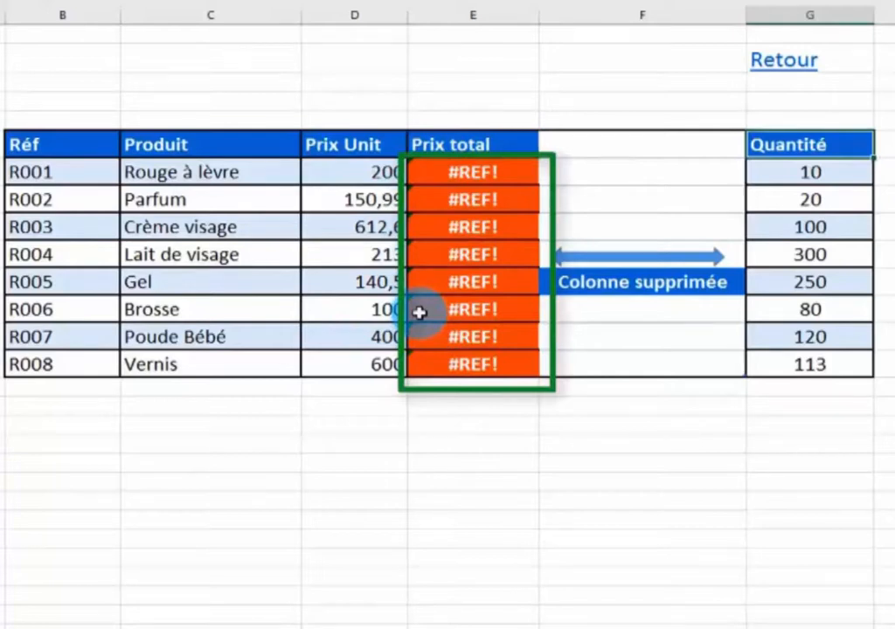
{"action": "left_click", "coordinate": [475, 179]}
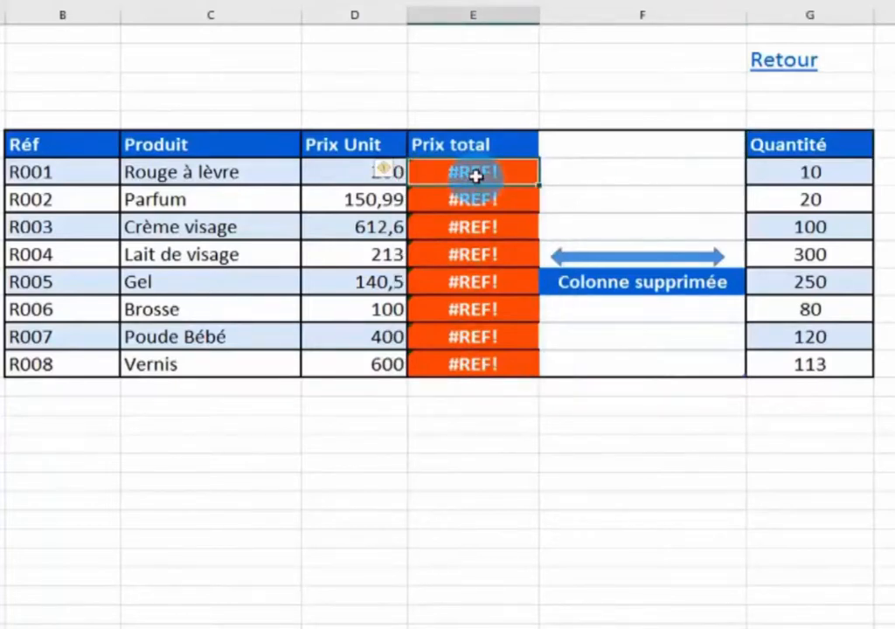
{"action": "left_click", "coordinate": [661, 440]}
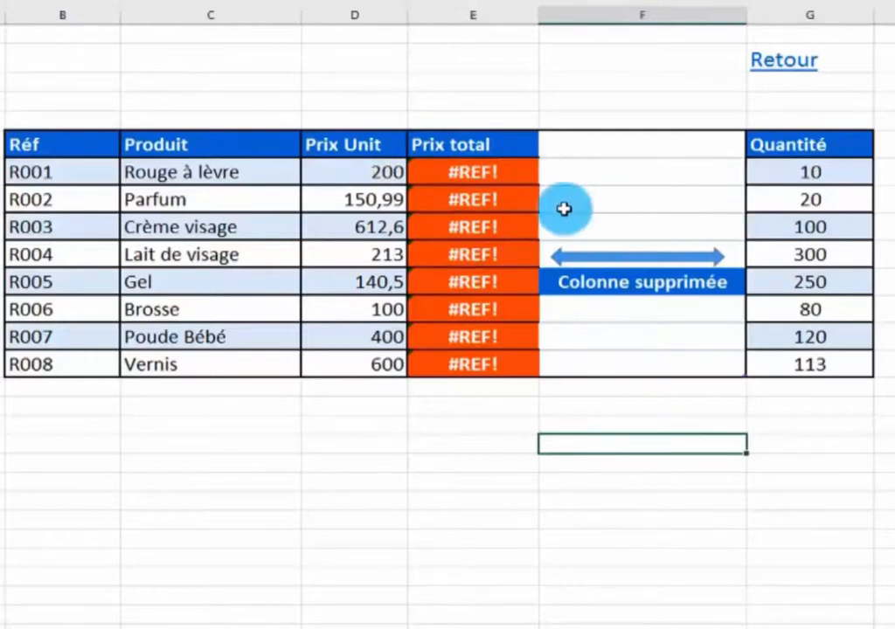
{"action": "left_click", "coordinate": [456, 172]}
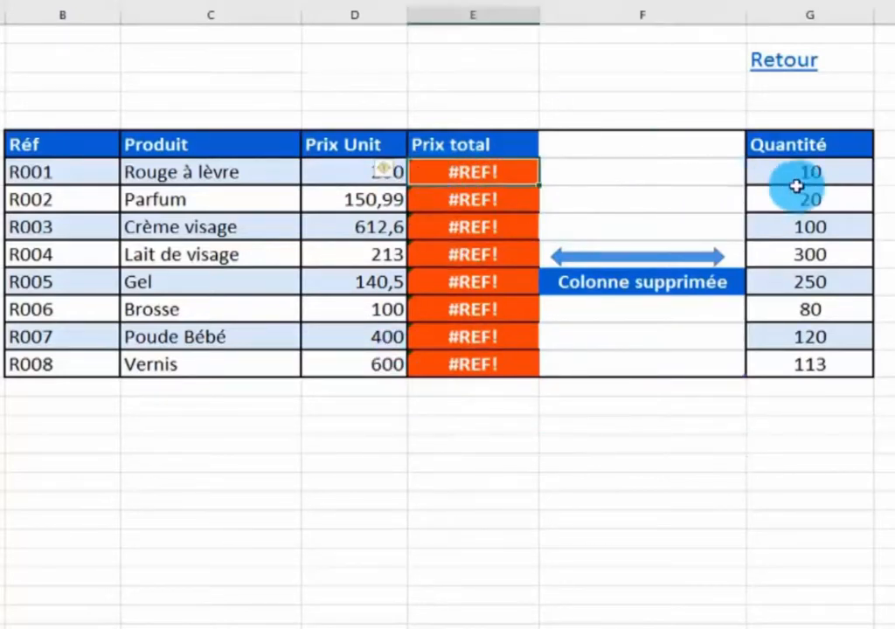
{"action": "right_click", "coordinate": [456, 174]}
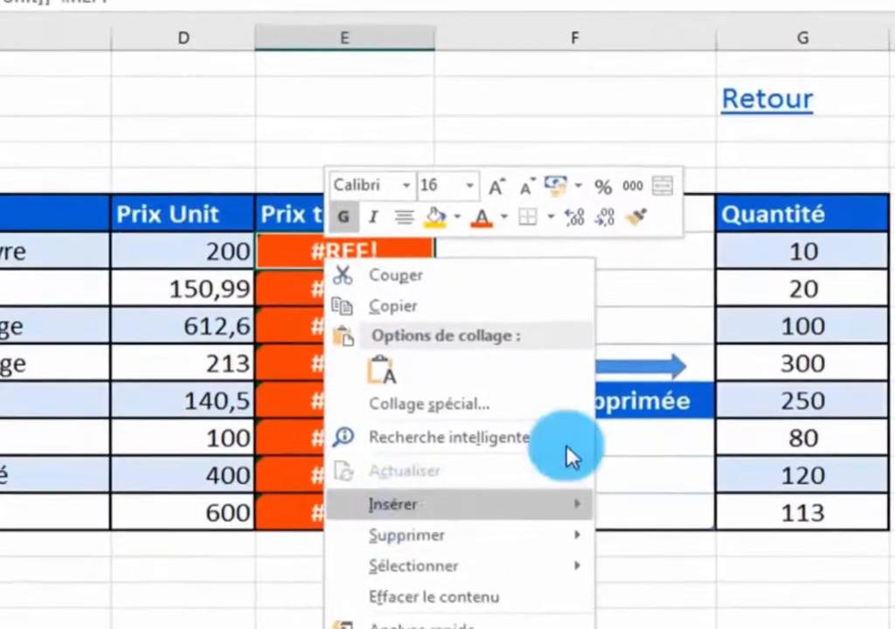
{"action": "left_click", "coordinate": [816, 215]}
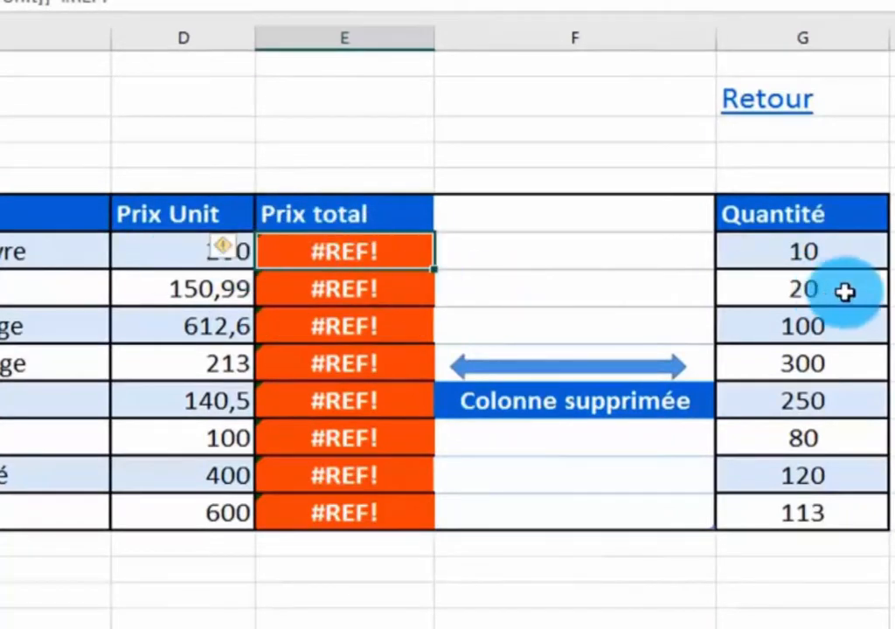
Copy the Quantité header together with all its values from column G.
{"action": "left_click_drag", "start_coordinate": [781, 215], "coordinate": [819, 511]}
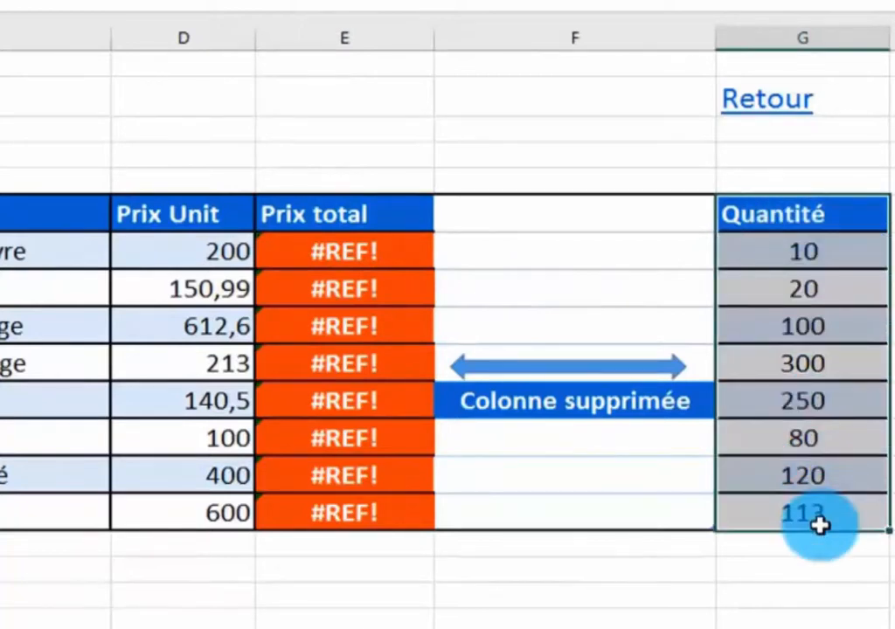
{"action": "right_click", "coordinate": [811, 292]}
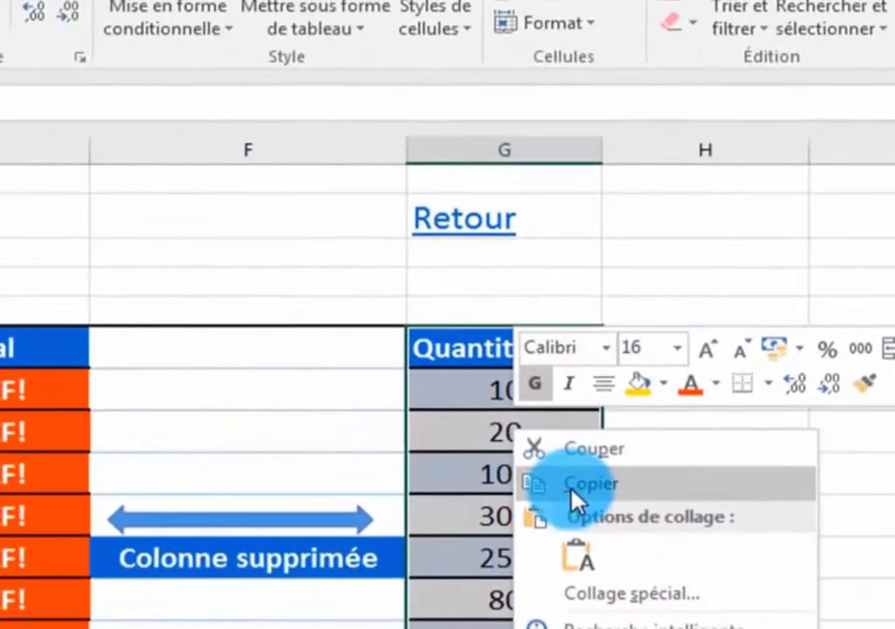
{"action": "left_click", "coordinate": [865, 334]}
Insert a new table column immediately before the Prix total column.
{"action": "left_click", "coordinate": [29, 398]}
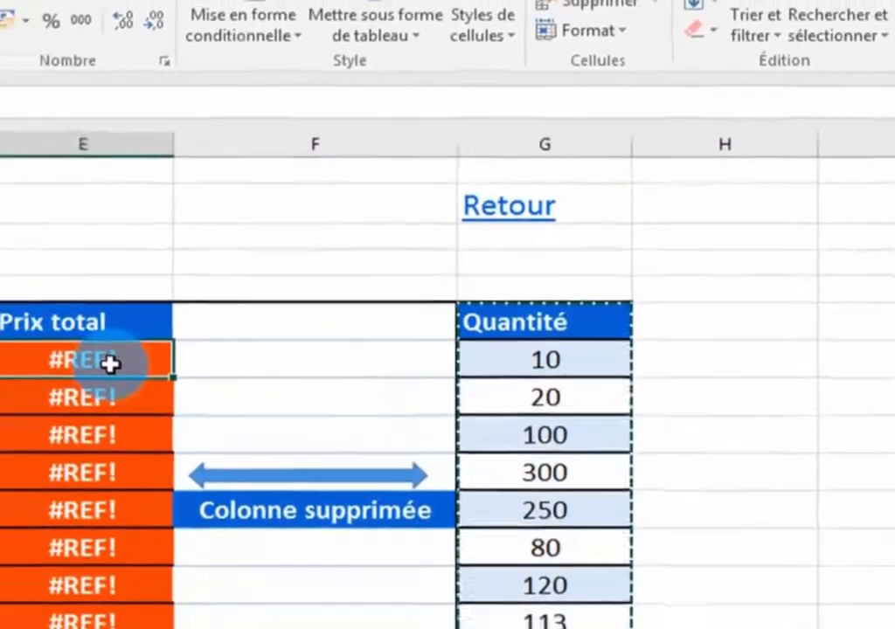
{"action": "right_click", "coordinate": [26, 395]}
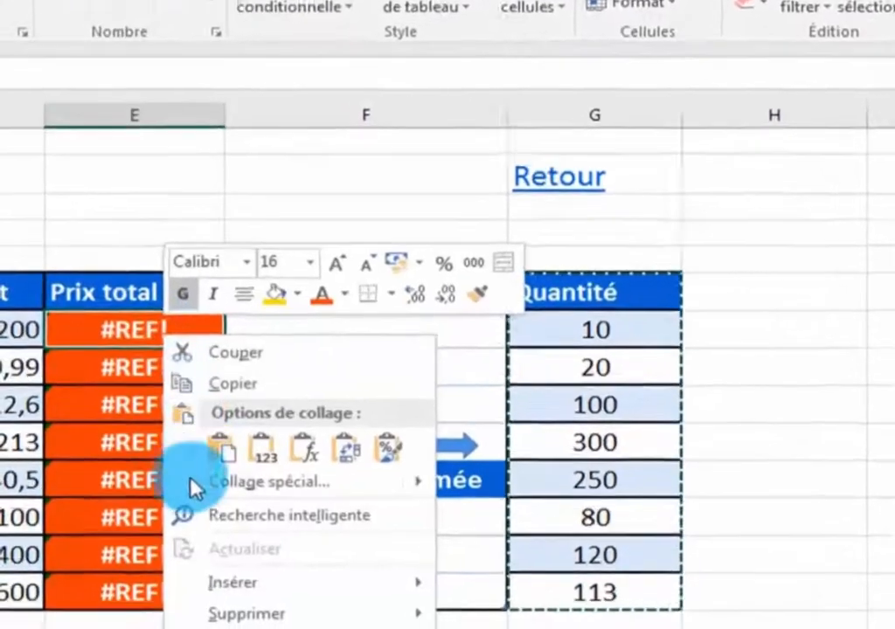
{"action": "mouse_move", "coordinate": [212, 586]}
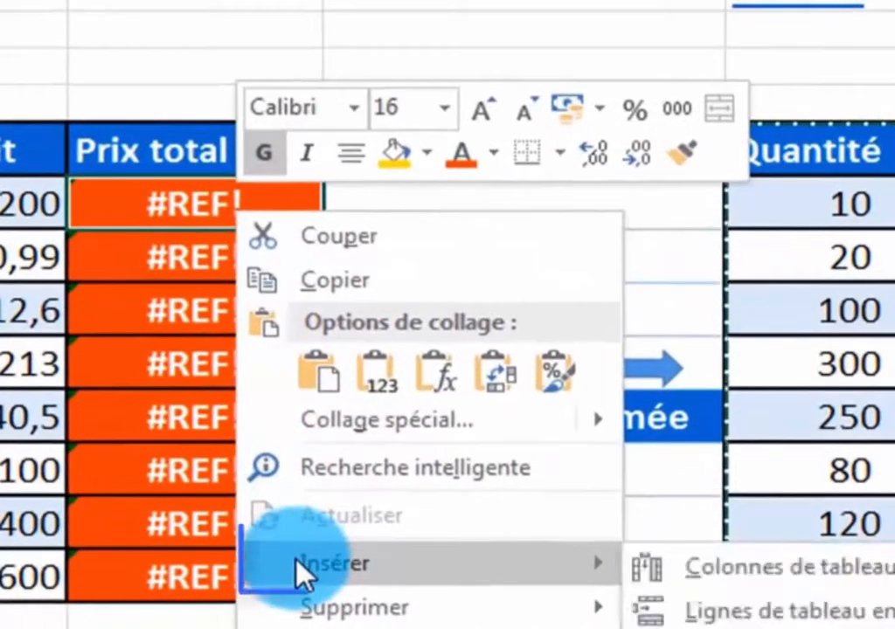
{"action": "left_click", "coordinate": [662, 576]}
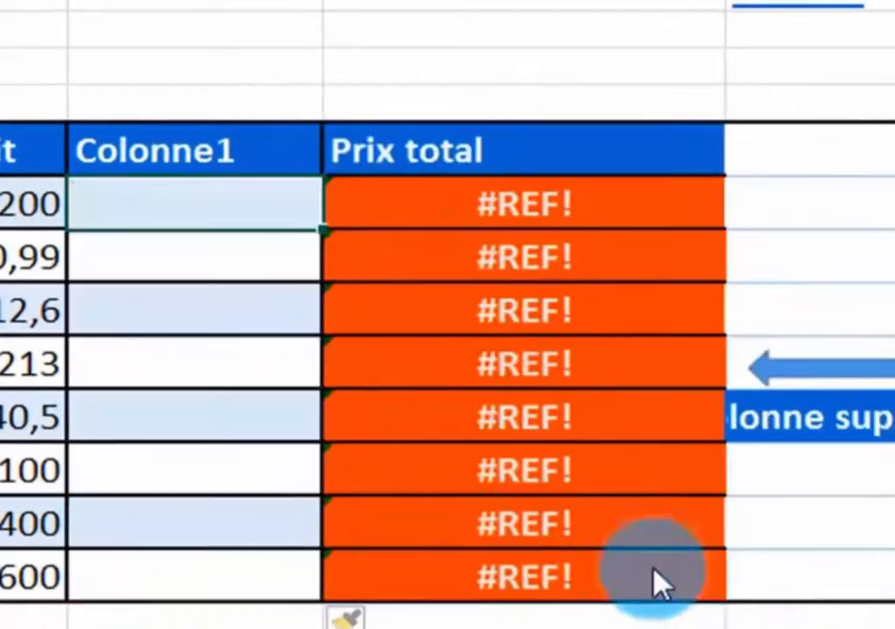
{"action": "left_click", "coordinate": [210, 160]}
{"action": "right_click", "coordinate": [209, 163]}
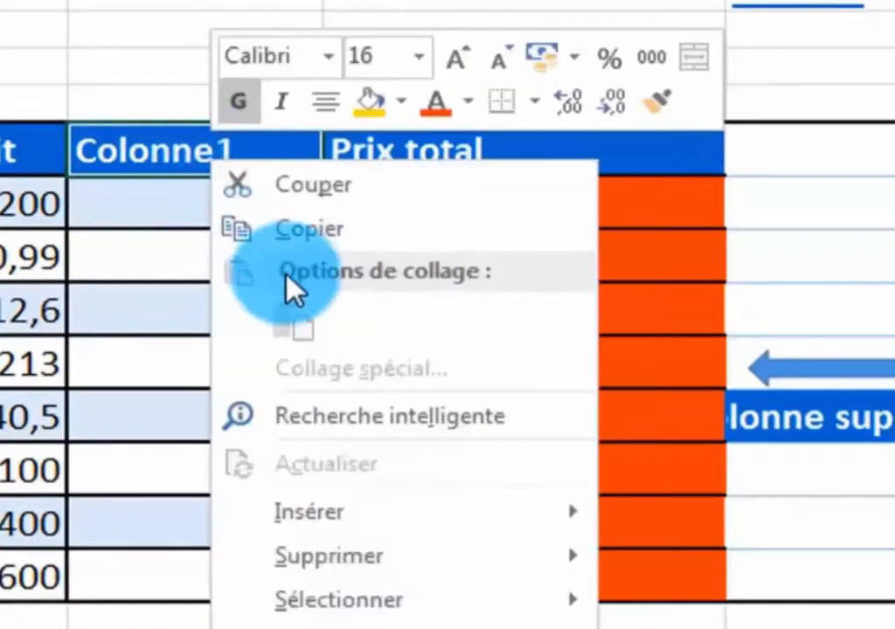
{"action": "key", "text": "Escape"}
Copy the separate Quantité column with its header and paste it over the empty Colonne1 column.
{"action": "left_click", "coordinate": [867, 151]}
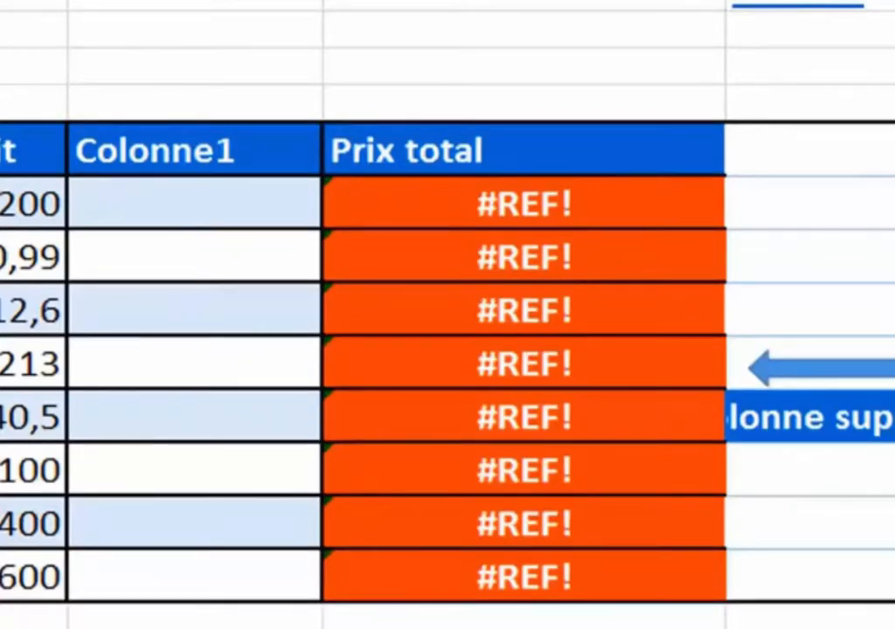
{"action": "left_click", "coordinate": [215, 155]}
{"action": "right_click", "coordinate": [219, 159]}
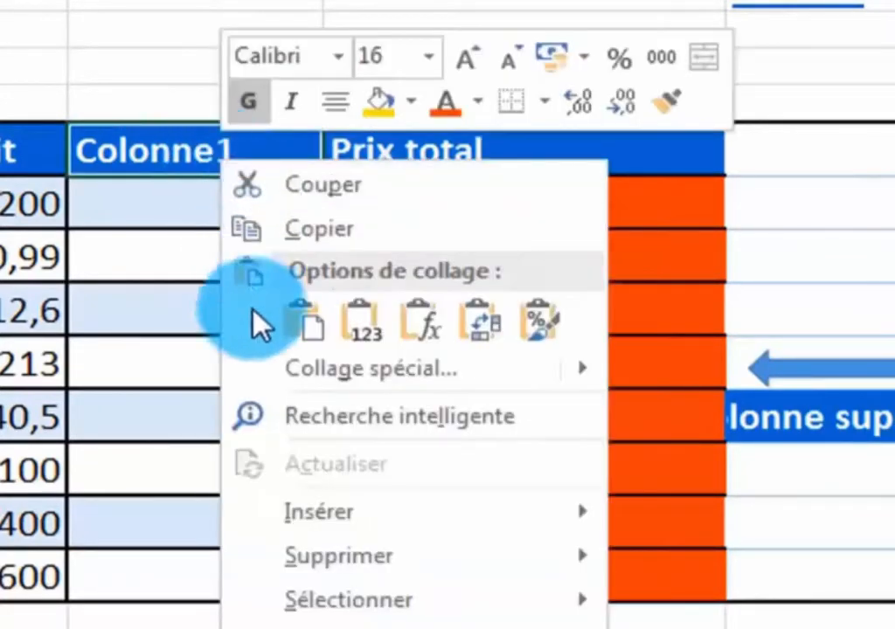
{"action": "left_click", "coordinate": [305, 319]}
{"action": "left_click", "coordinate": [435, 352]}
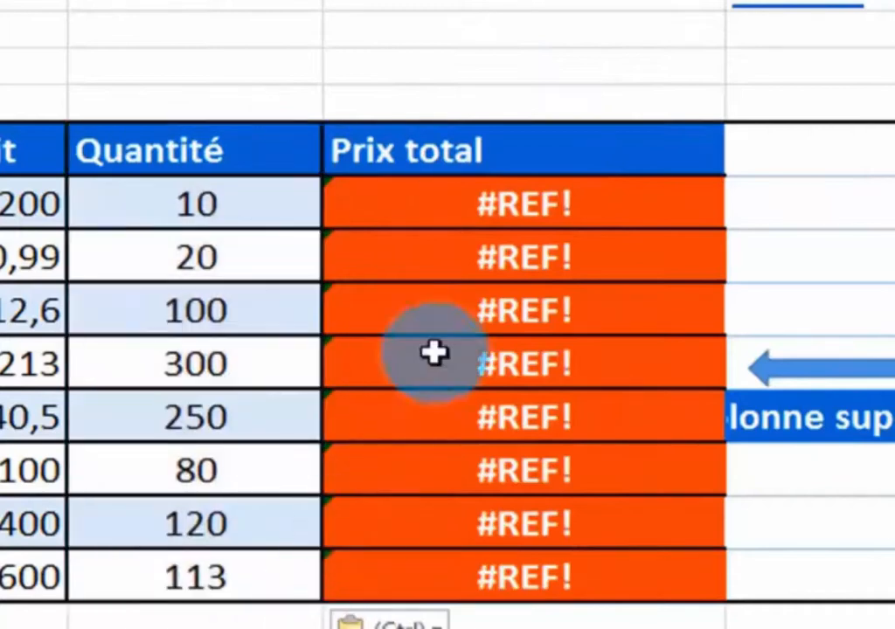
Clear the contents of all the #REF! cells in the Prix total column.
{"action": "left_click", "coordinate": [503, 254]}
{"action": "left_click", "coordinate": [509, 208]}
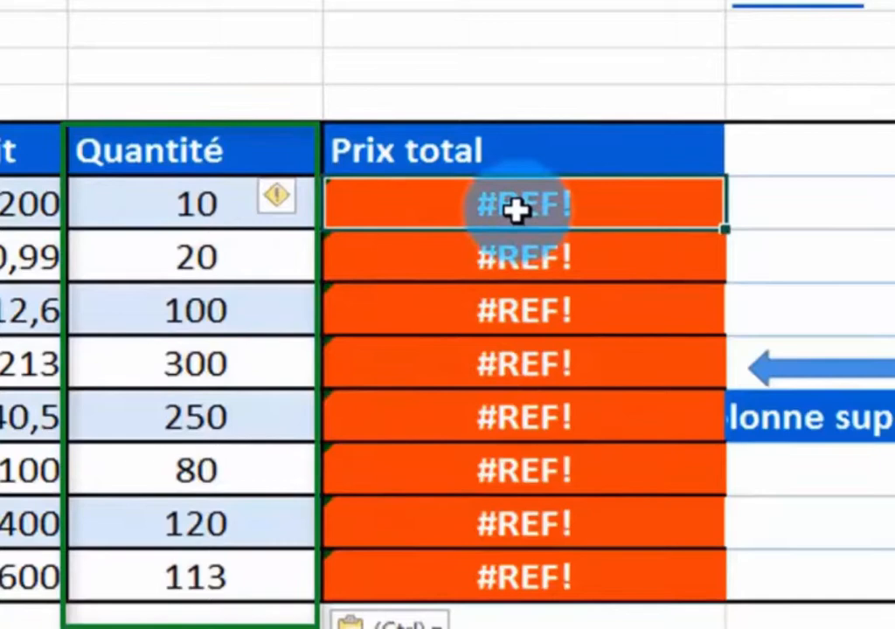
{"action": "left_click_drag", "start_coordinate": [515, 210], "coordinate": [565, 597]}
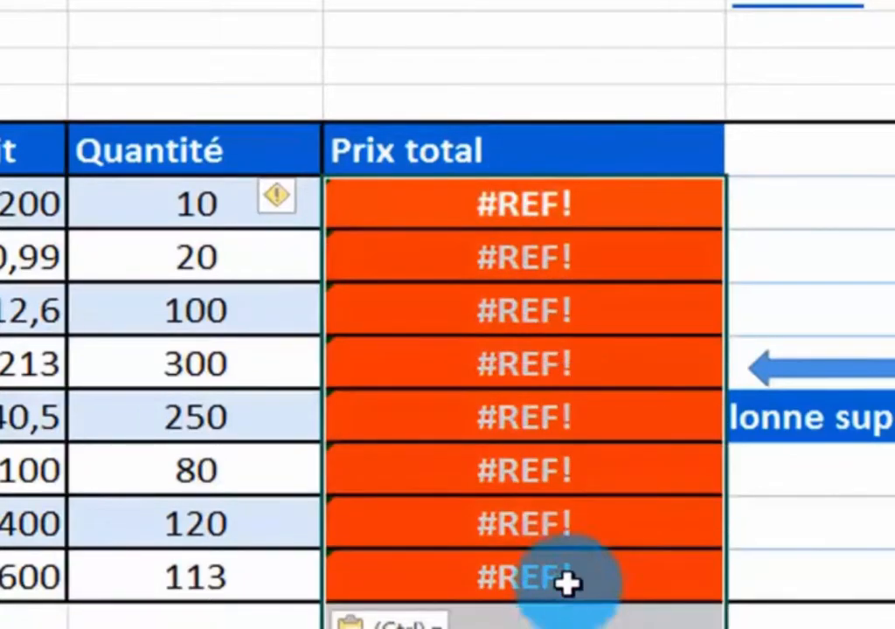
{"action": "right_click", "coordinate": [578, 318]}
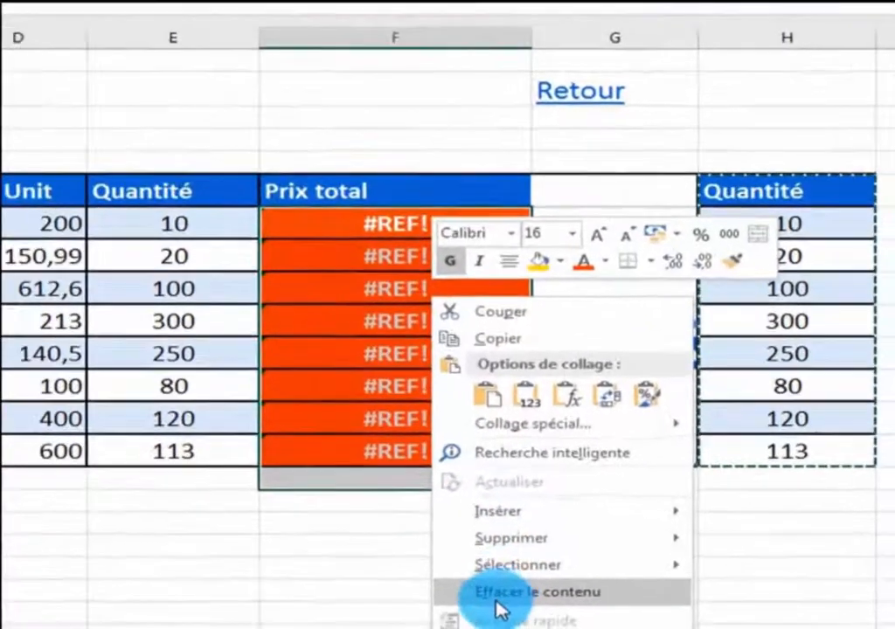
{"action": "left_click", "coordinate": [555, 603]}
{"action": "left_click", "coordinate": [358, 276]}
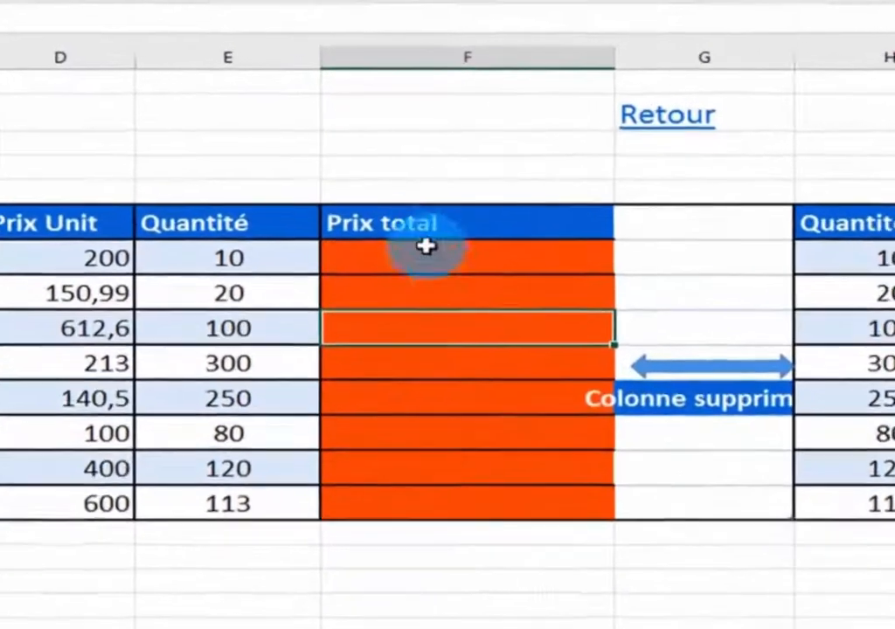
{"action": "left_click", "coordinate": [338, 183]}
{"action": "left_click", "coordinate": [339, 207]}
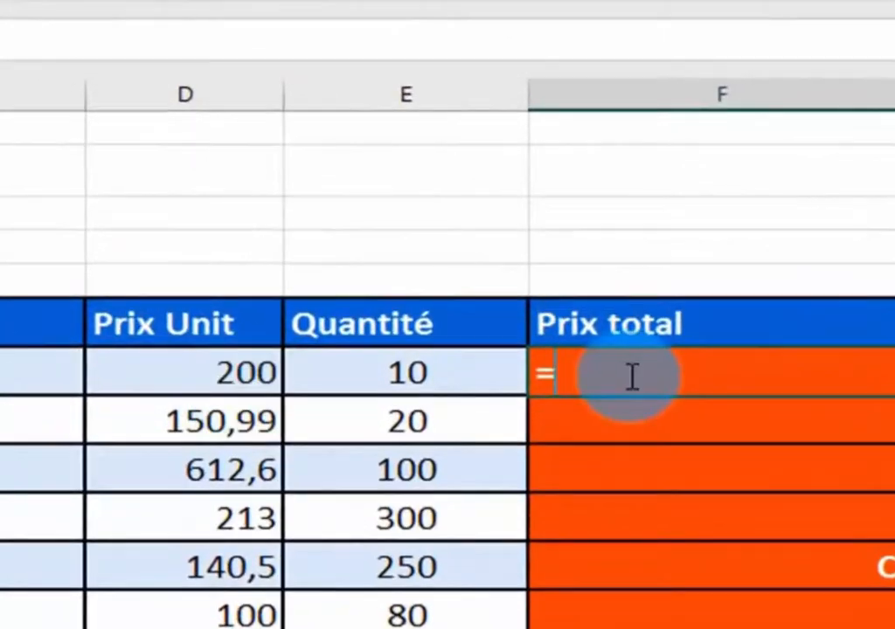
{"action": "left_click", "coordinate": [157, 371]}
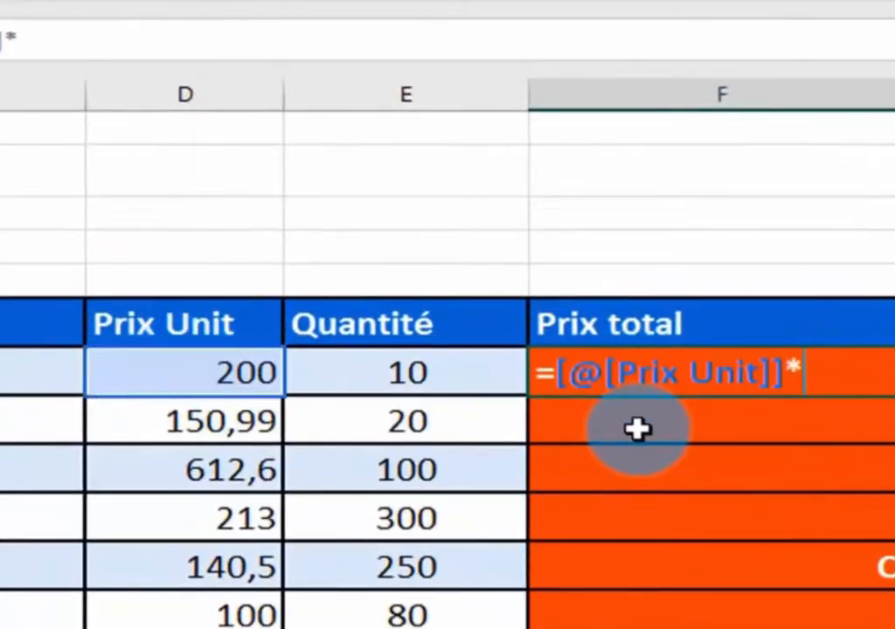
{"action": "left_click", "coordinate": [393, 378]}
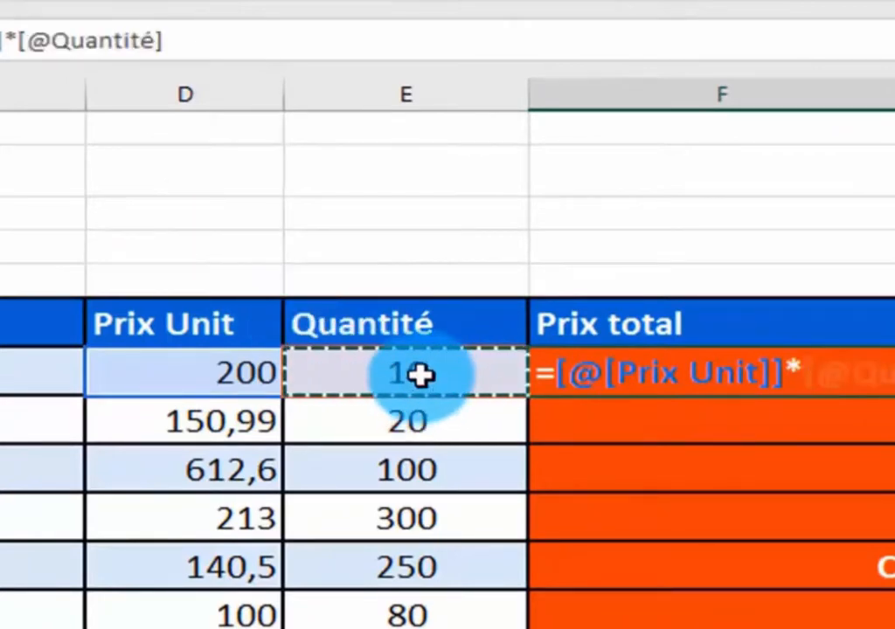
{"action": "key", "text": "Return"}
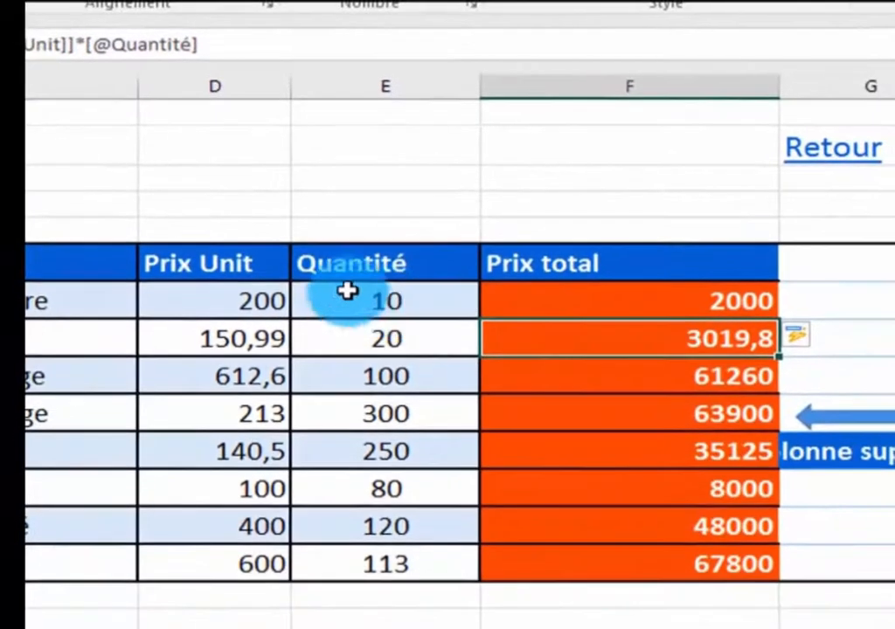
Remove the fill colour from the Prix total values and set their font colour to black.
{"action": "left_click_drag", "start_coordinate": [626, 307], "coordinate": [642, 594]}
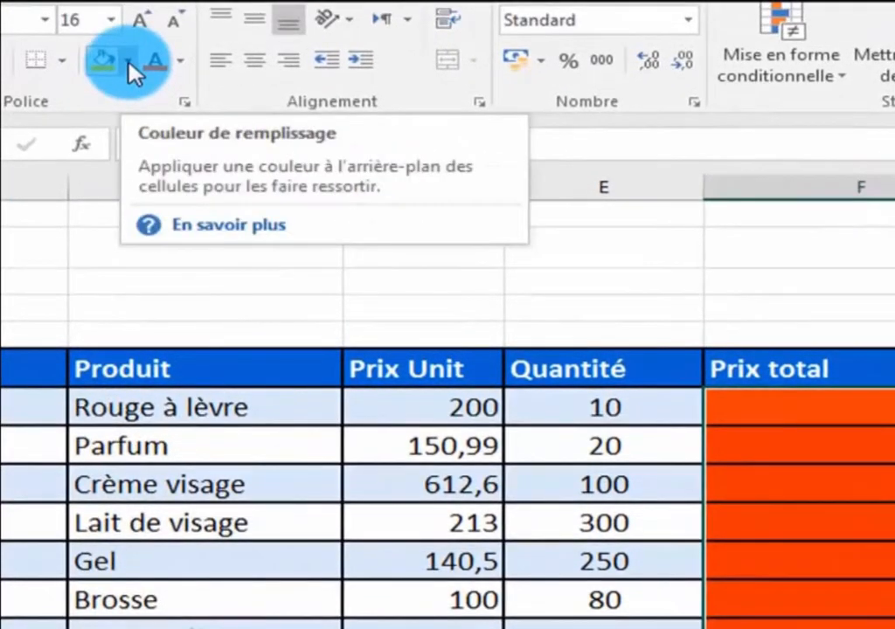
{"action": "left_click", "coordinate": [128, 62]}
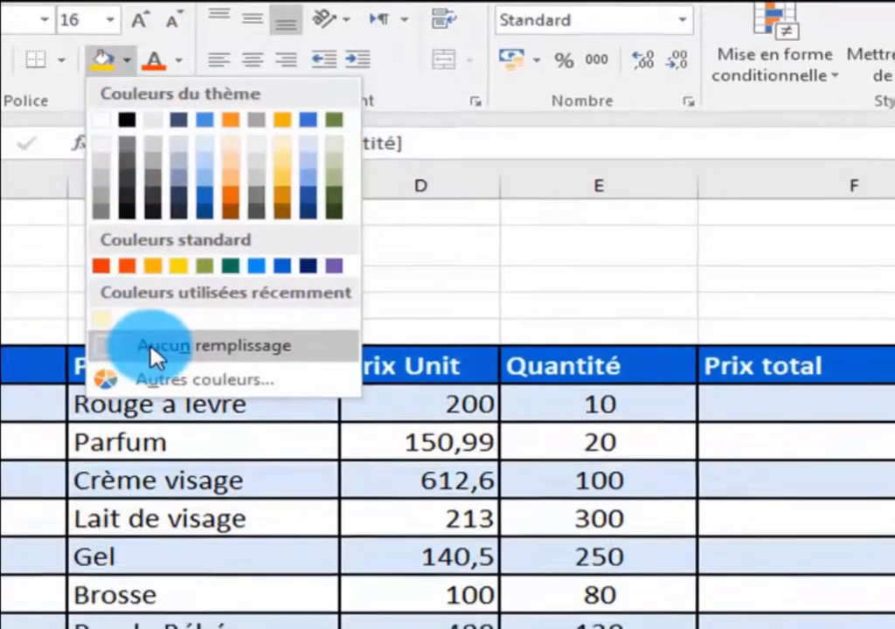
{"action": "left_click", "coordinate": [150, 356]}
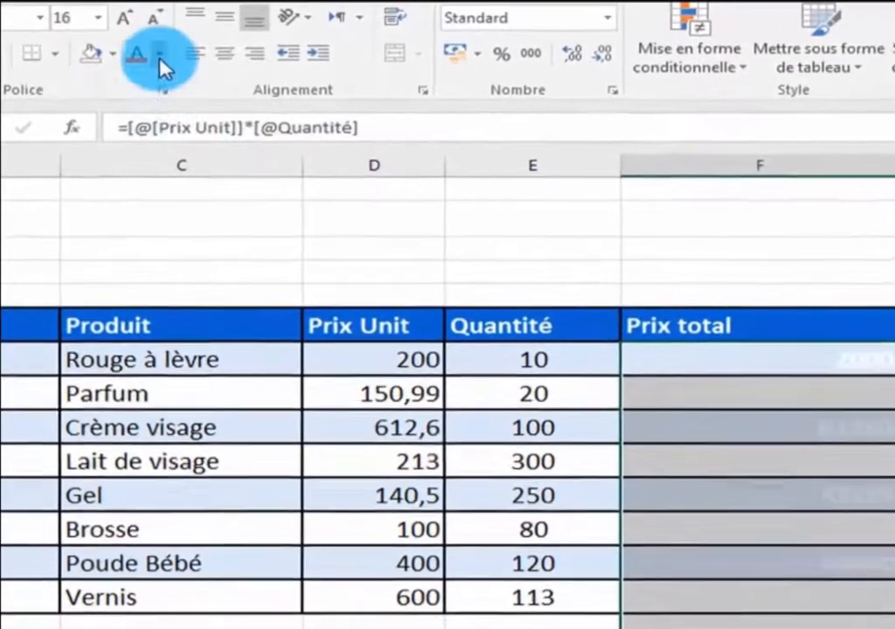
{"action": "left_click", "coordinate": [160, 56]}
{"action": "left_click", "coordinate": [164, 151]}
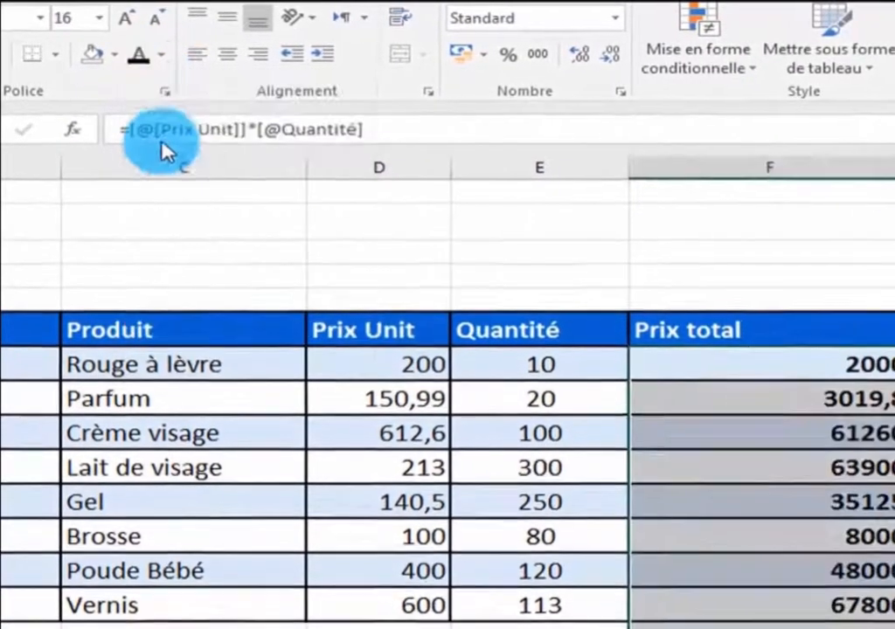
Check the formula in the first Prix total cell and the Quantité value it references.
{"action": "left_click", "coordinate": [784, 368]}
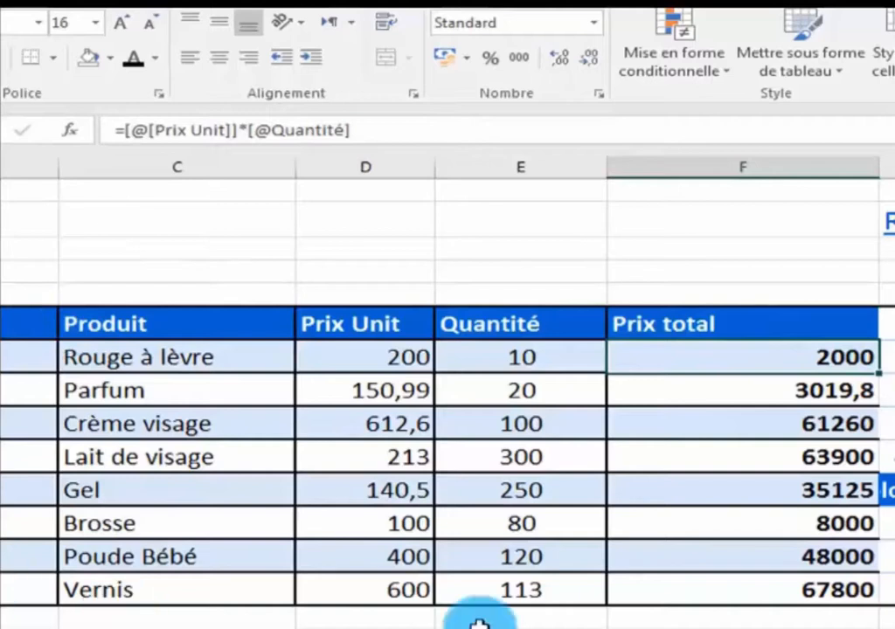
{"action": "left_click", "coordinate": [549, 382]}
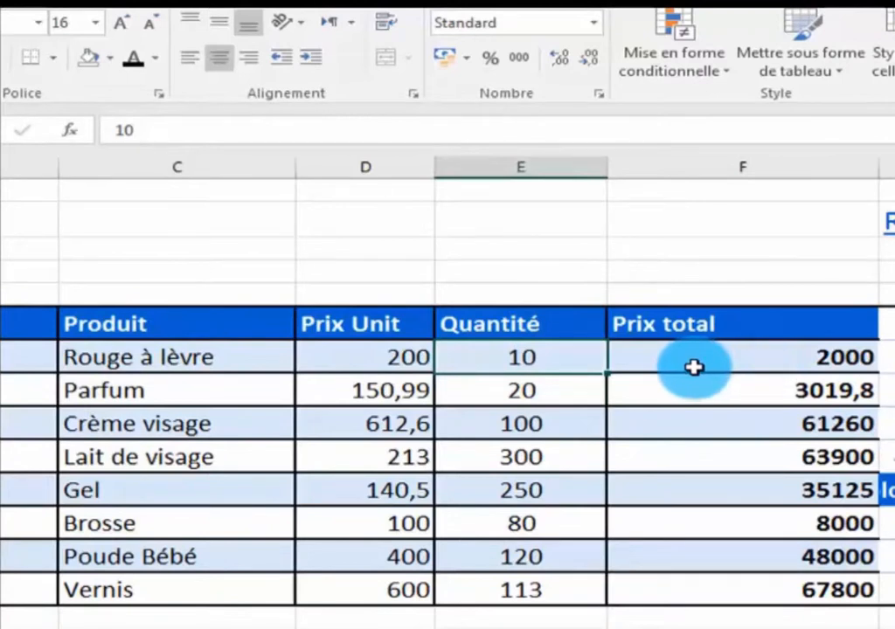
{"action": "right_click", "coordinate": [527, 358]}
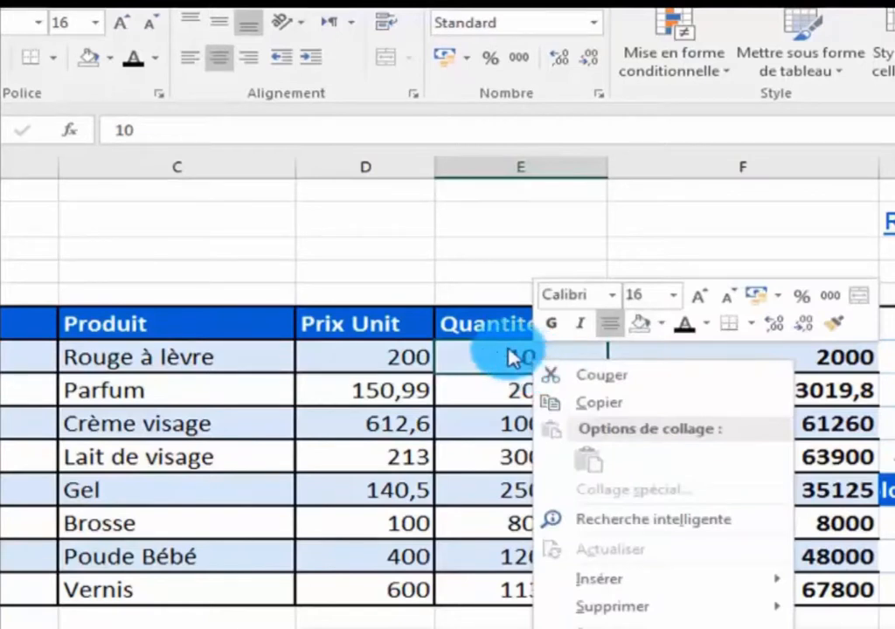
{"action": "left_click", "coordinate": [505, 355]}
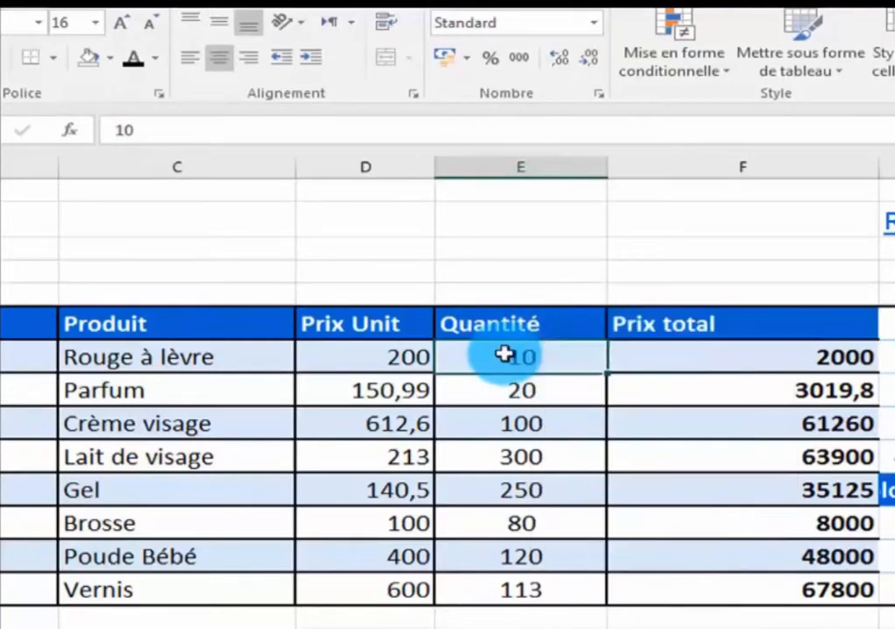
Delete the Quantité column from the table and check the formula in the first Prix total cell.
{"action": "right_click", "coordinate": [505, 354]}
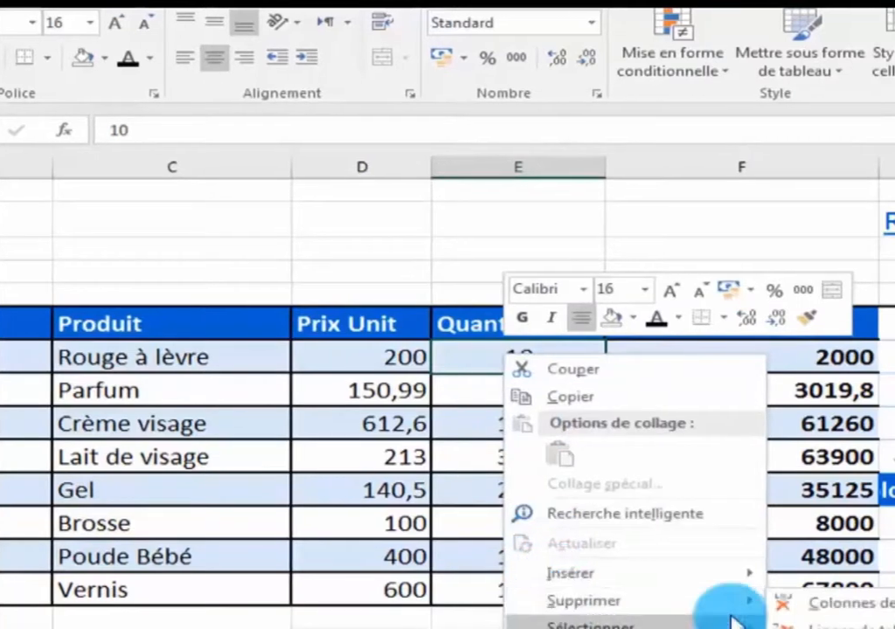
{"action": "left_click", "coordinate": [832, 604]}
{"action": "left_click", "coordinate": [547, 360]}
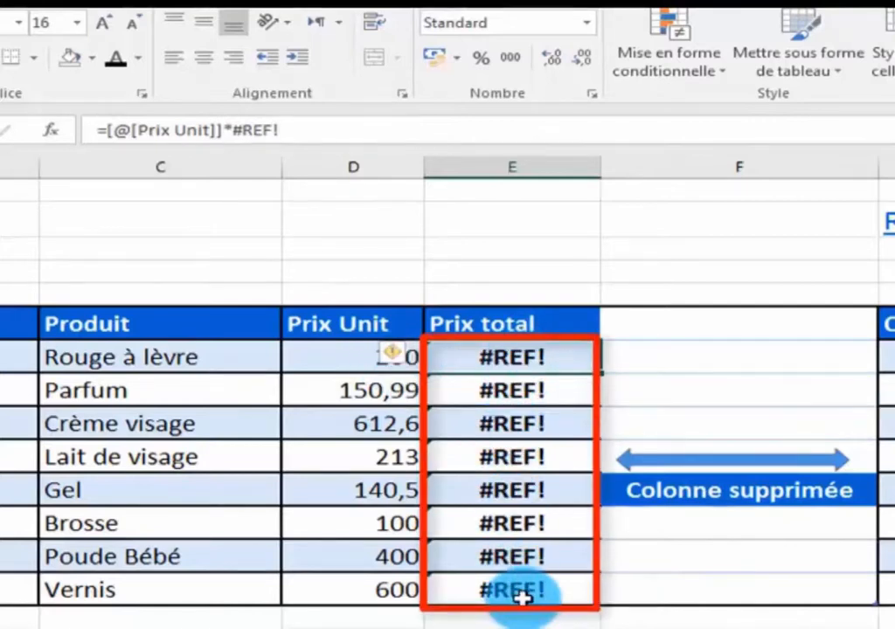
{"action": "left_click", "coordinate": [538, 552]}
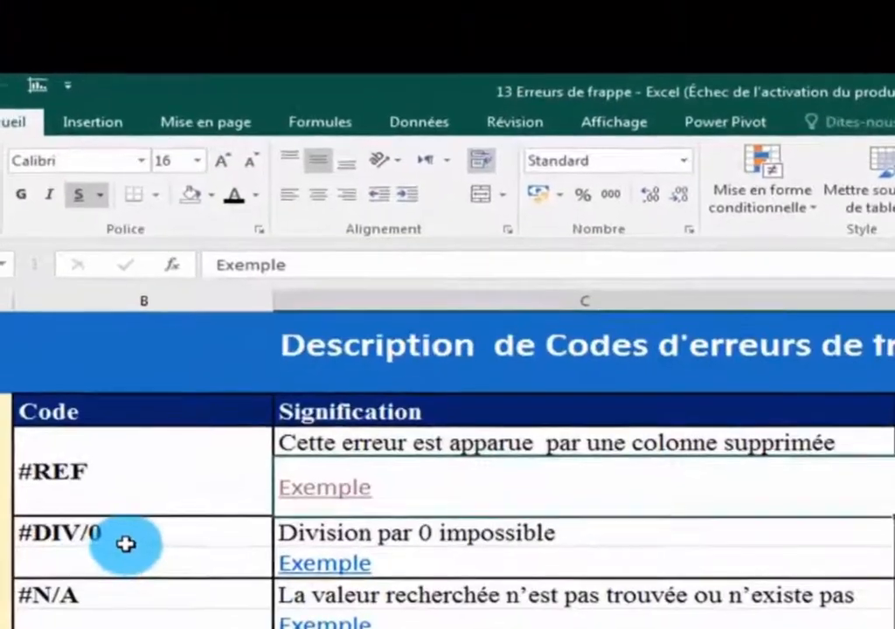
Read the #DIV/0 entry in the error code list and open its example.
{"action": "left_click", "coordinate": [196, 387]}
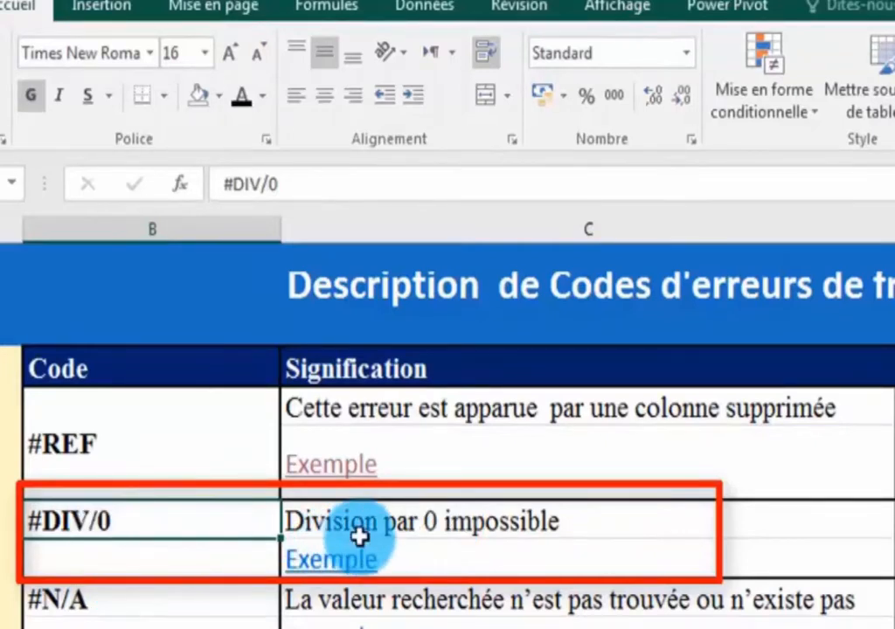
{"action": "left_click", "coordinate": [547, 529]}
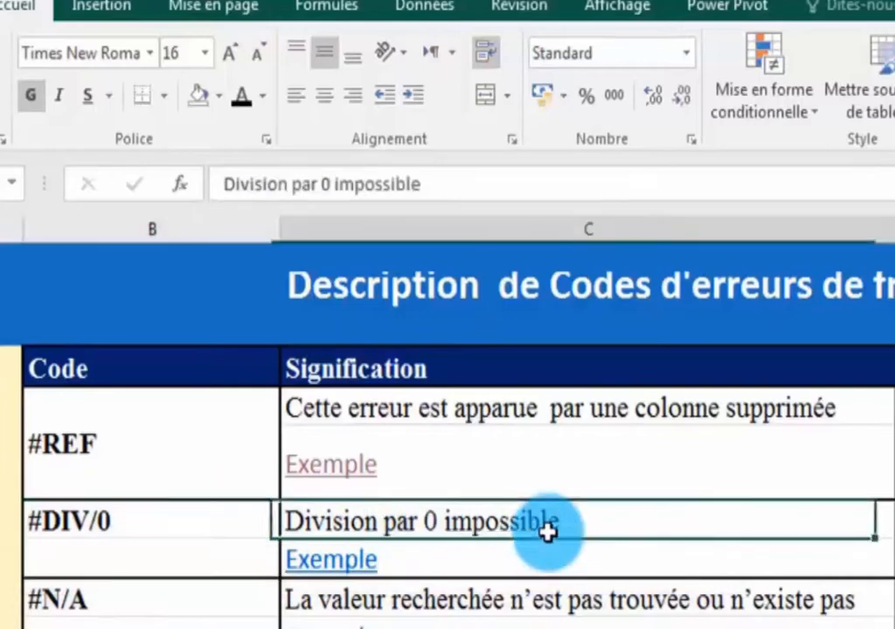
{"action": "left_click", "coordinate": [350, 572]}
Check the Prix Unit formula for Poude Bébé and the Quantité and Prix de vente values it uses, dismissing the Windows colour scheme prompt.
{"action": "left_click", "coordinate": [371, 622]}
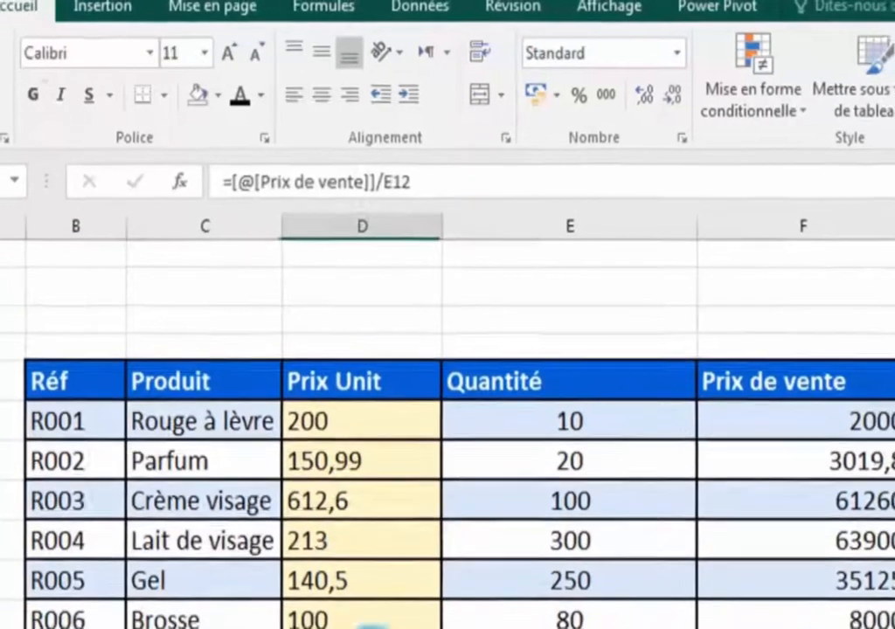
{"action": "left_click", "coordinate": [569, 627]}
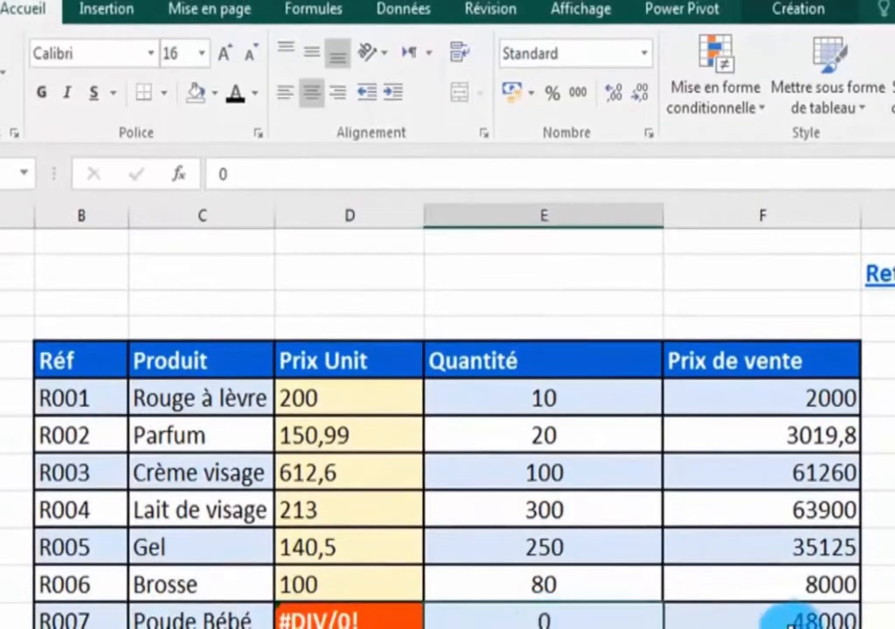
{"action": "left_click", "coordinate": [791, 620]}
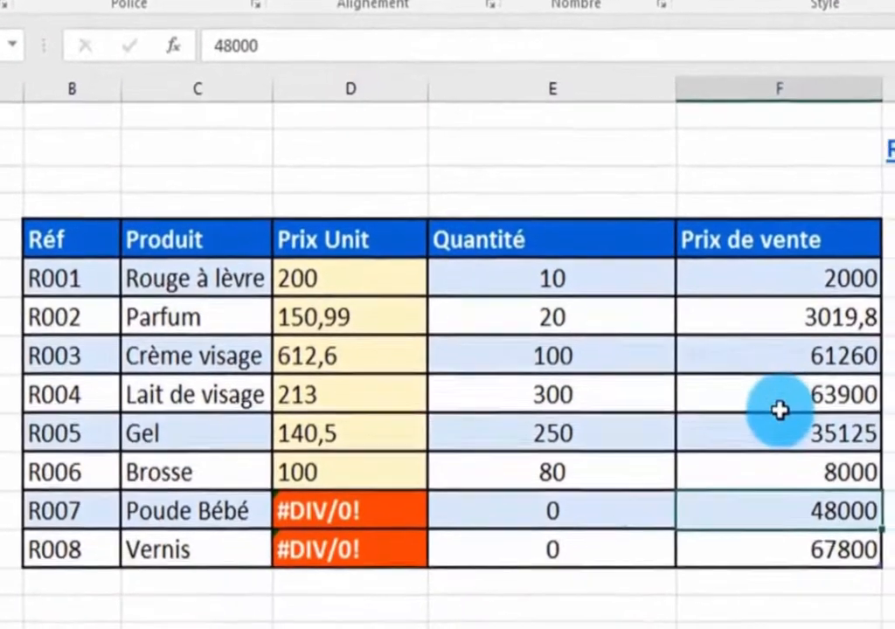
{"action": "left_click", "coordinate": [778, 408]}
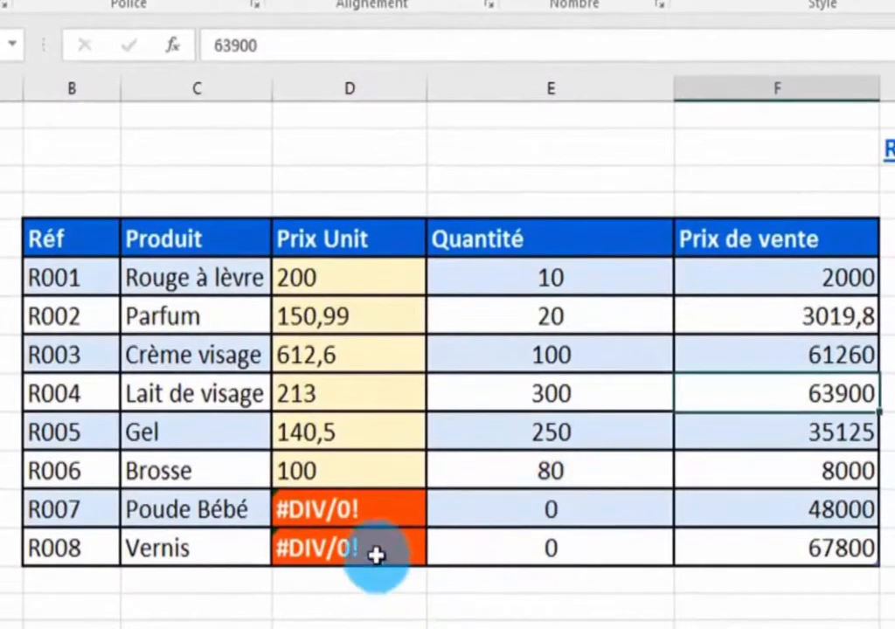
{"action": "left_click", "coordinate": [372, 516]}
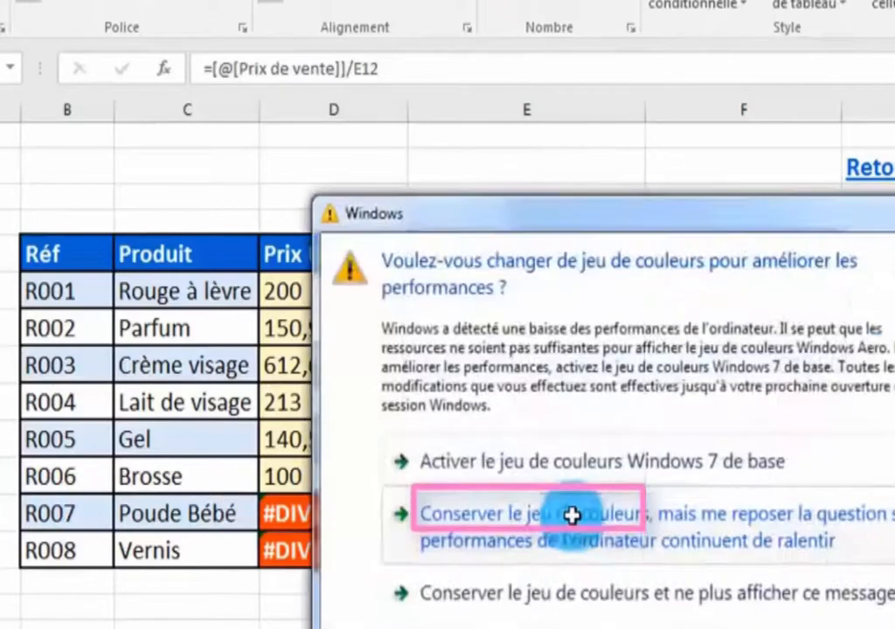
{"action": "left_click", "coordinate": [893, 214]}
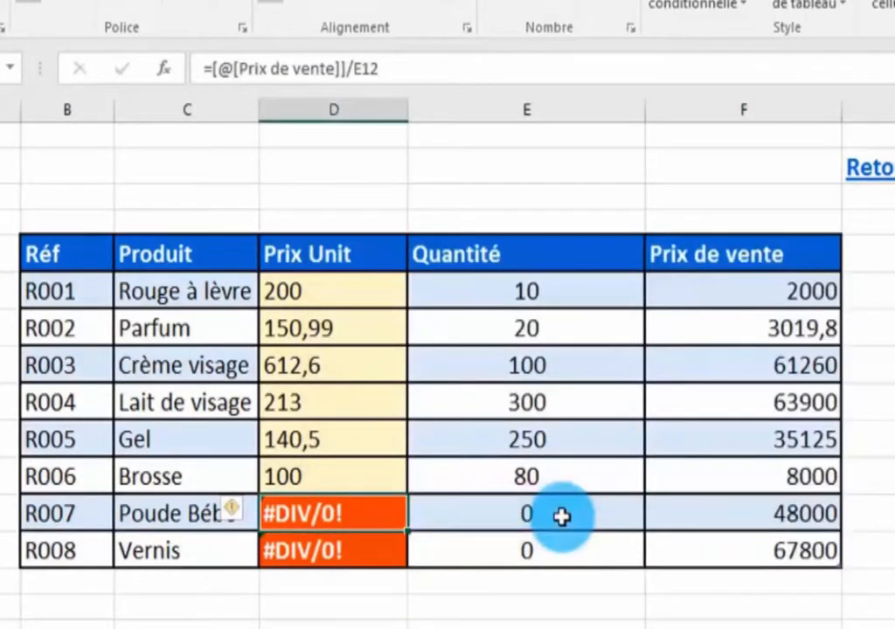
{"action": "left_click", "coordinate": [777, 520]}
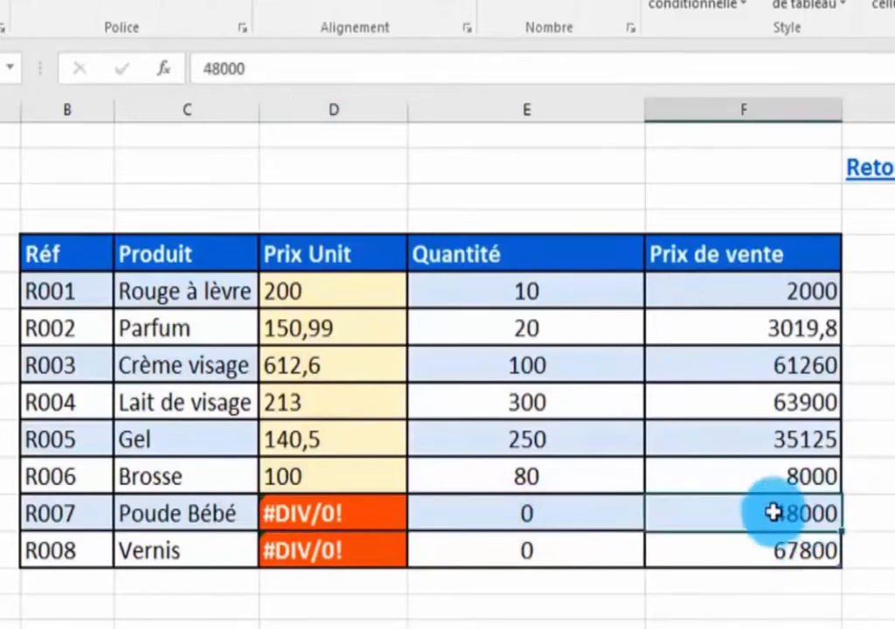
Set the Quantité of Poude Bébé to 12 and of Vernis to 14.
{"action": "left_click", "coordinate": [596, 530]}
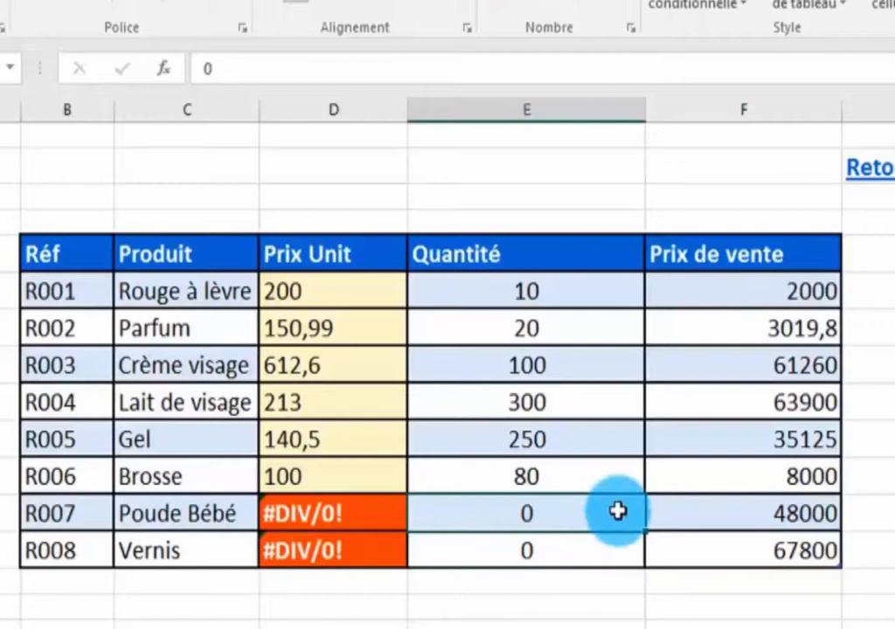
{"action": "type", "text": "12"}
{"action": "key", "text": "Return"}
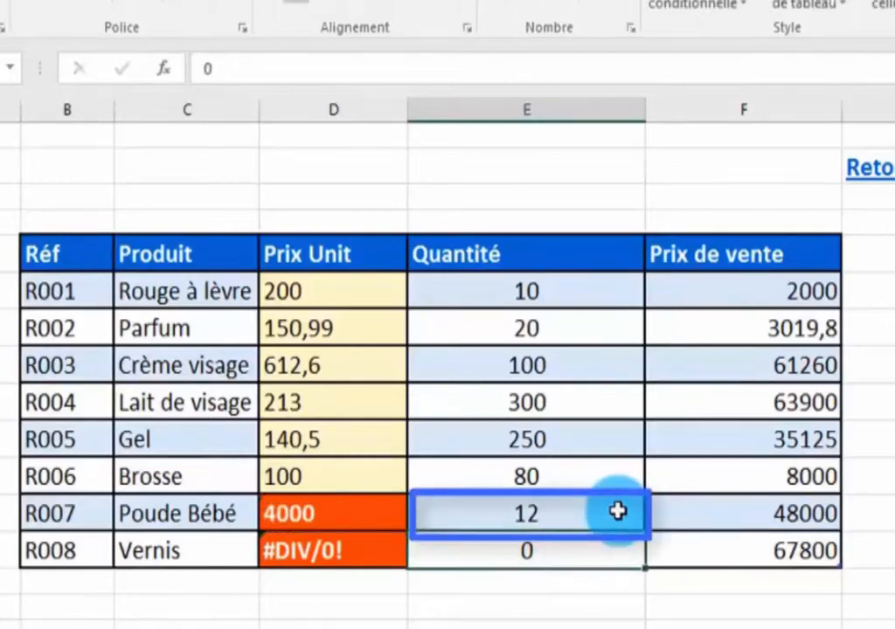
{"action": "left_click", "coordinate": [321, 521]}
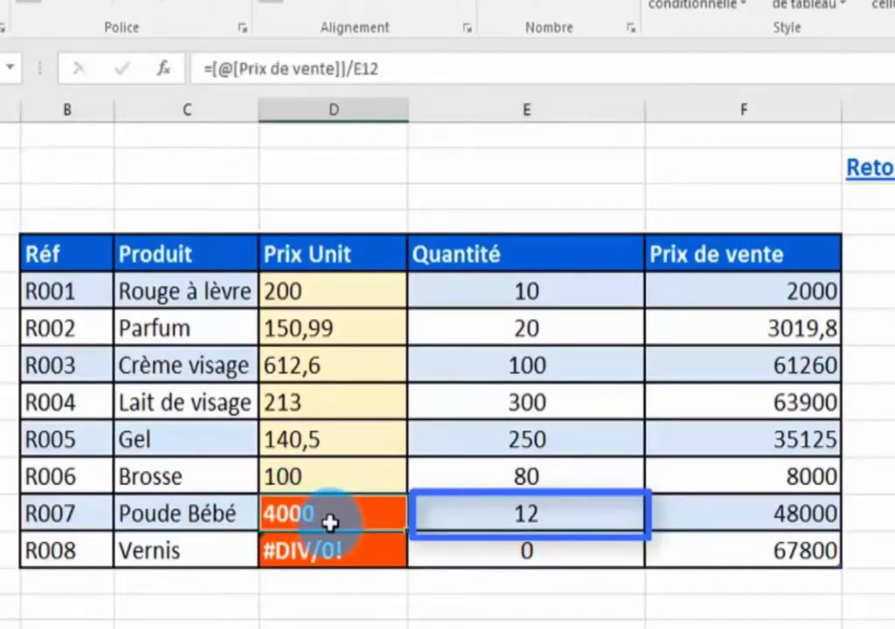
{"action": "left_click", "coordinate": [488, 557]}
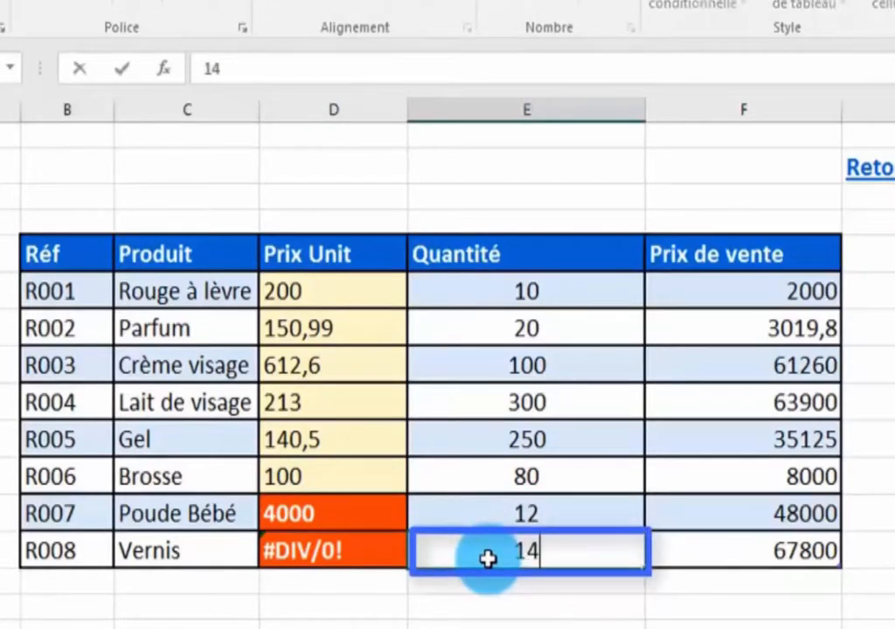
{"action": "key", "text": "Return"}
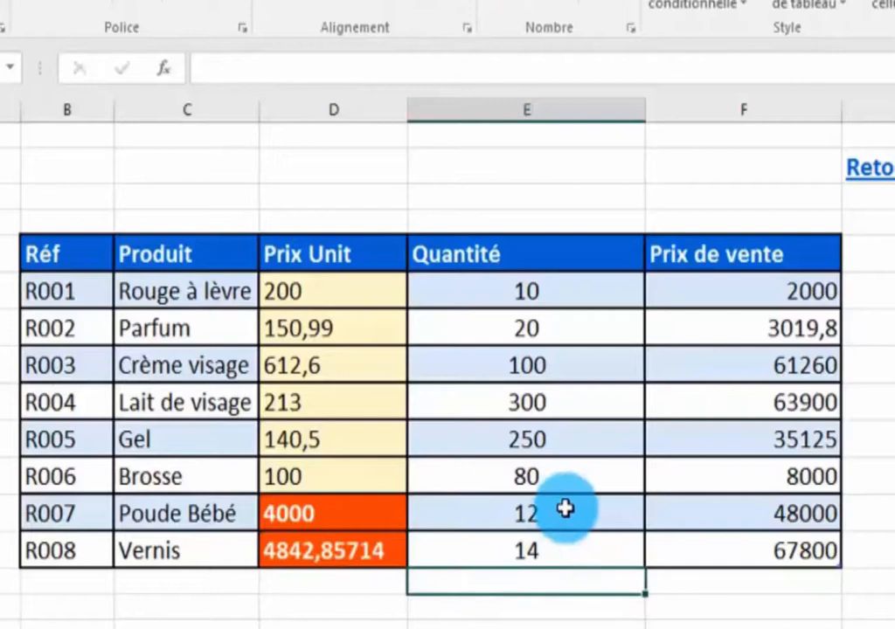
Set the Quantité of both Poude Bébé and Vernis to 0.
{"action": "left_click", "coordinate": [582, 508]}
{"action": "type", "text": "0"}
{"action": "key", "text": "Return"}
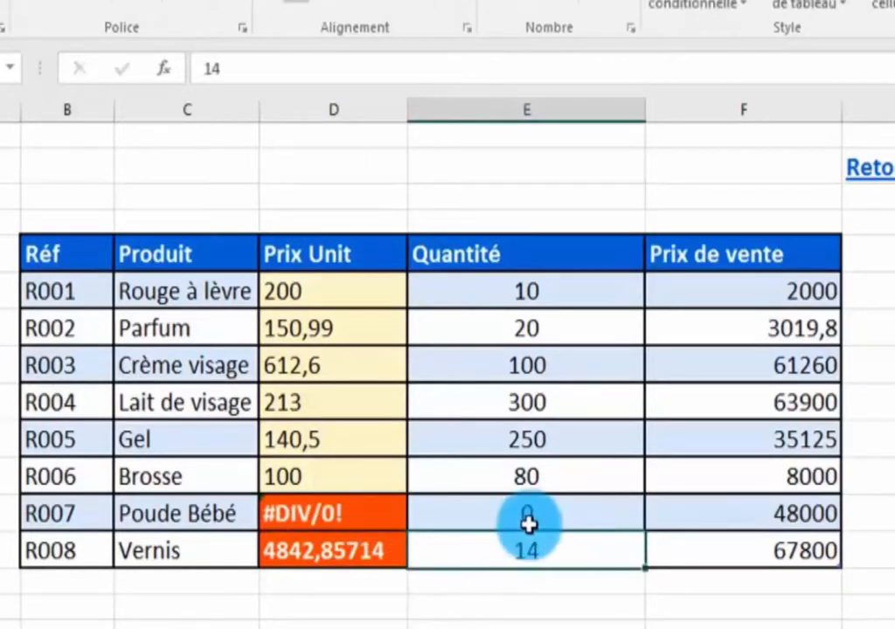
{"action": "type", "text": "0"}
{"action": "key", "text": "Return"}
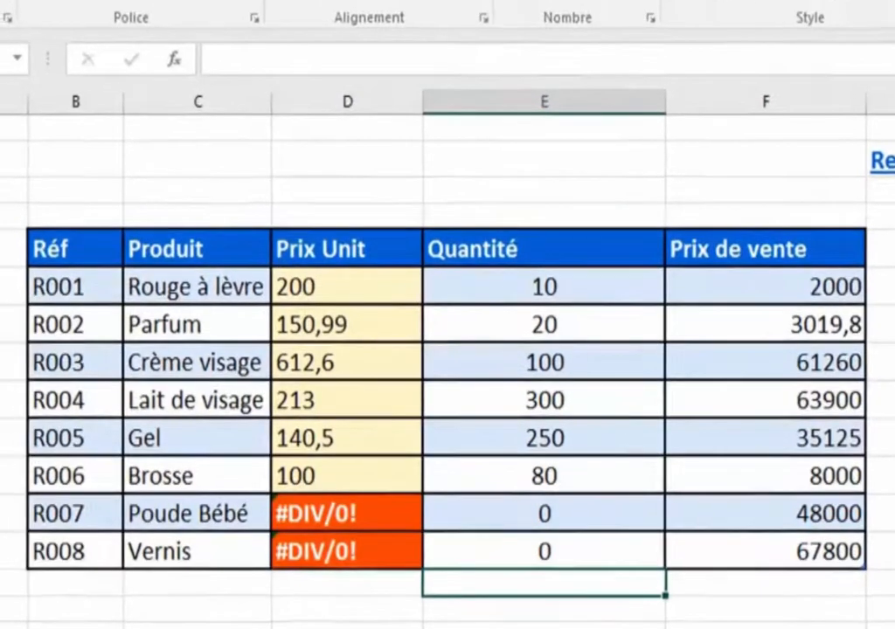
Open the #N/A example from the error code list and compare the searched Numéro with the entries in the student table.
{"action": "left_click", "coordinate": [223, 627]}
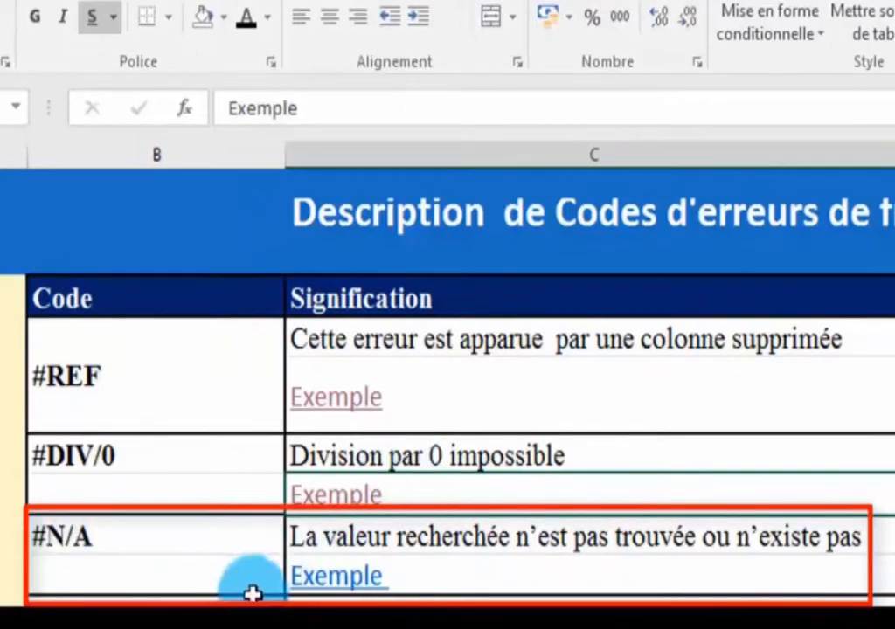
{"action": "left_click", "coordinate": [348, 580]}
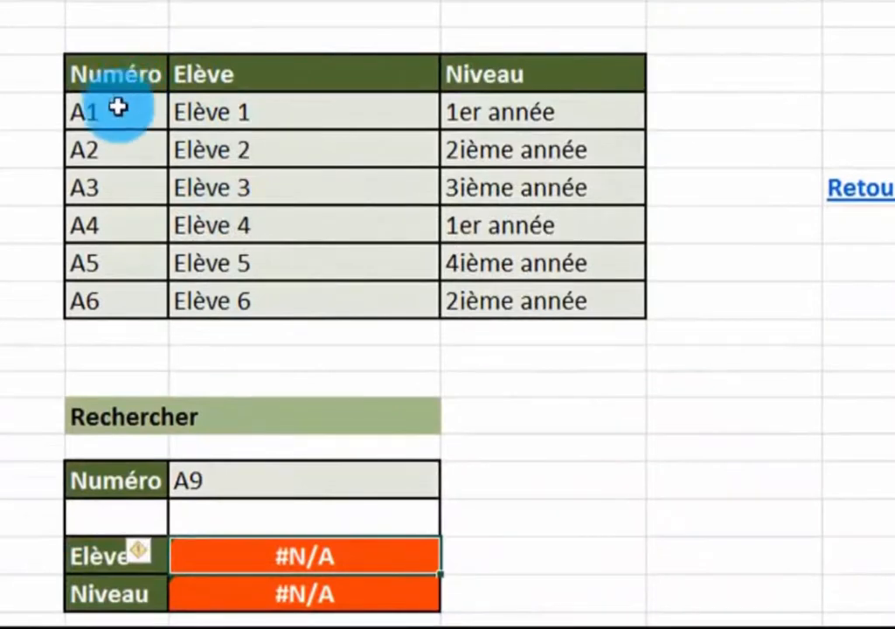
{"action": "left_click", "coordinate": [135, 113]}
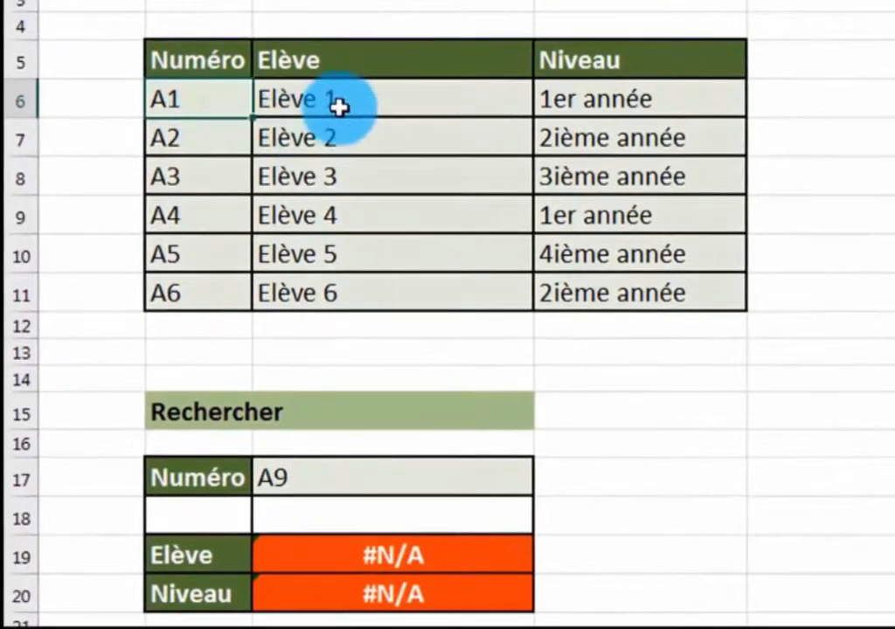
{"action": "left_click", "coordinate": [643, 100]}
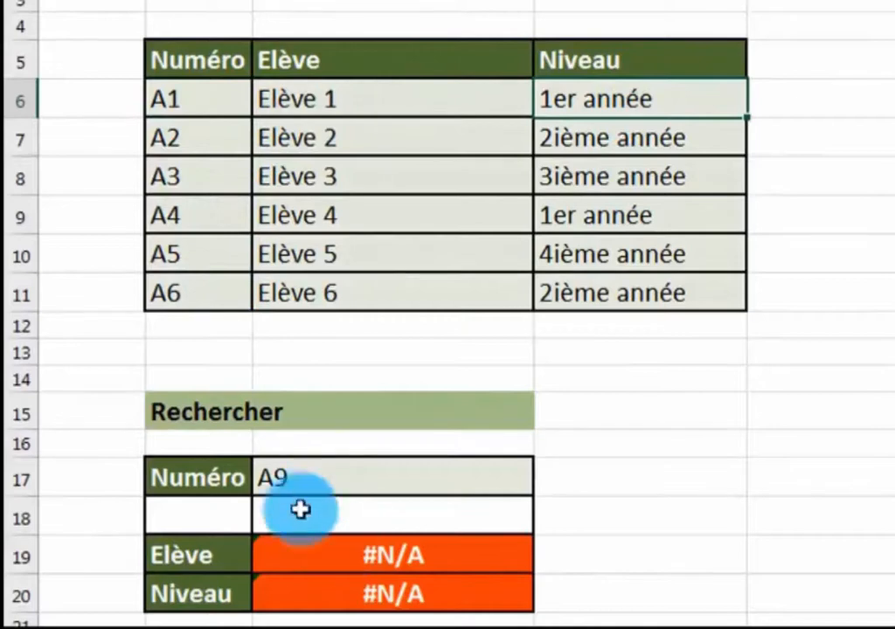
{"action": "left_click", "coordinate": [336, 483]}
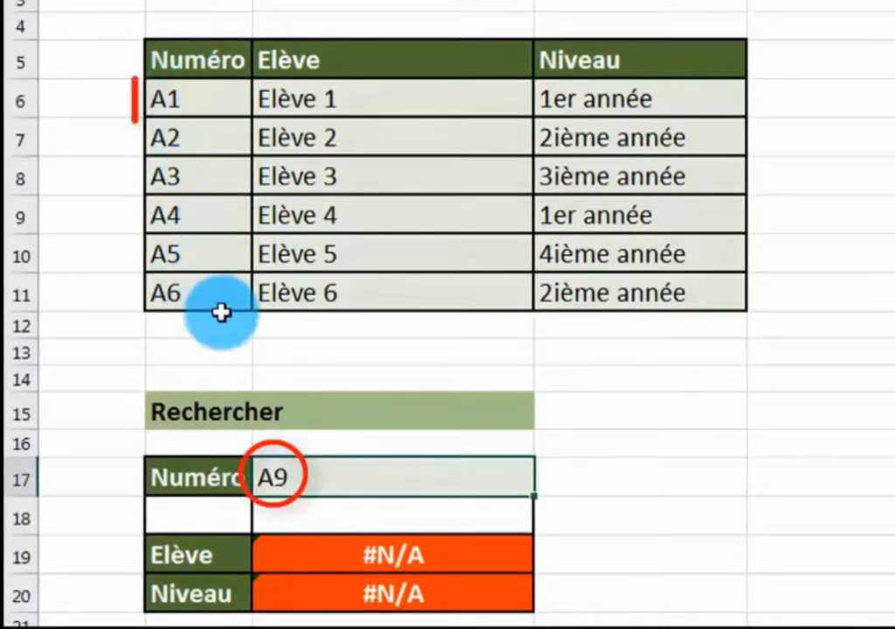
{"action": "left_click_drag", "start_coordinate": [194, 60], "coordinate": [586, 296]}
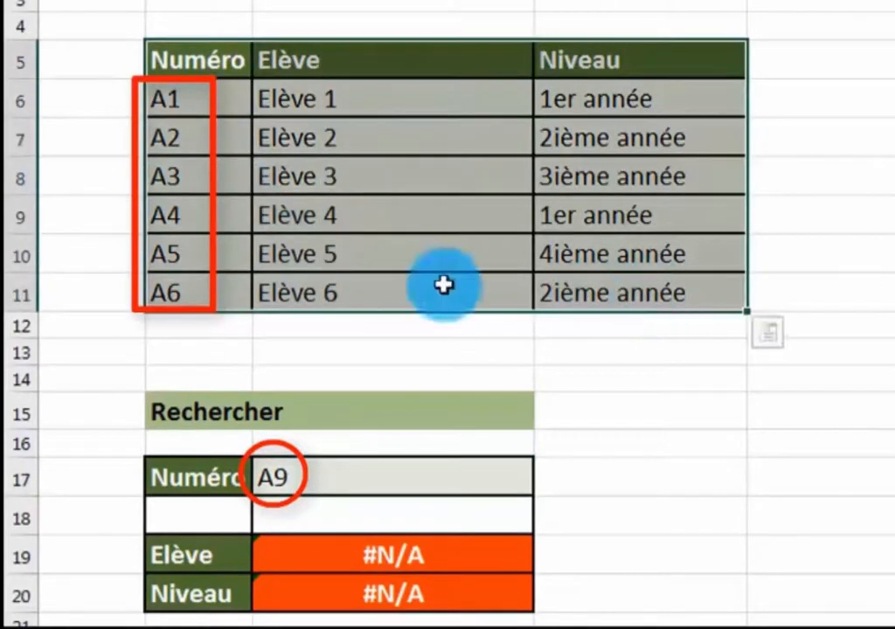
{"action": "left_click", "coordinate": [188, 284]}
Set the Numéro in the Rechercher block to A4 and check the Niveau result.
{"action": "left_click", "coordinate": [300, 459]}
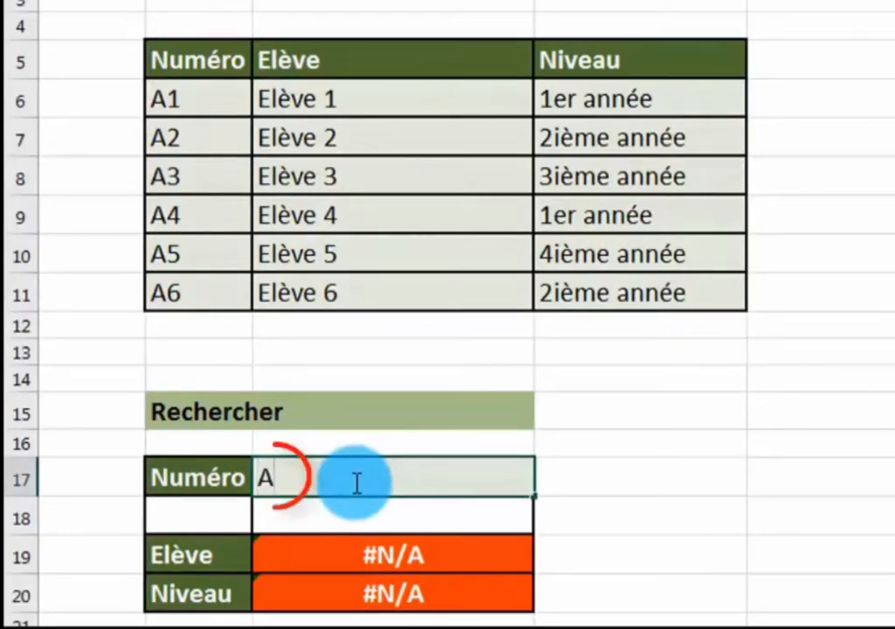
{"action": "key", "text": "Return"}
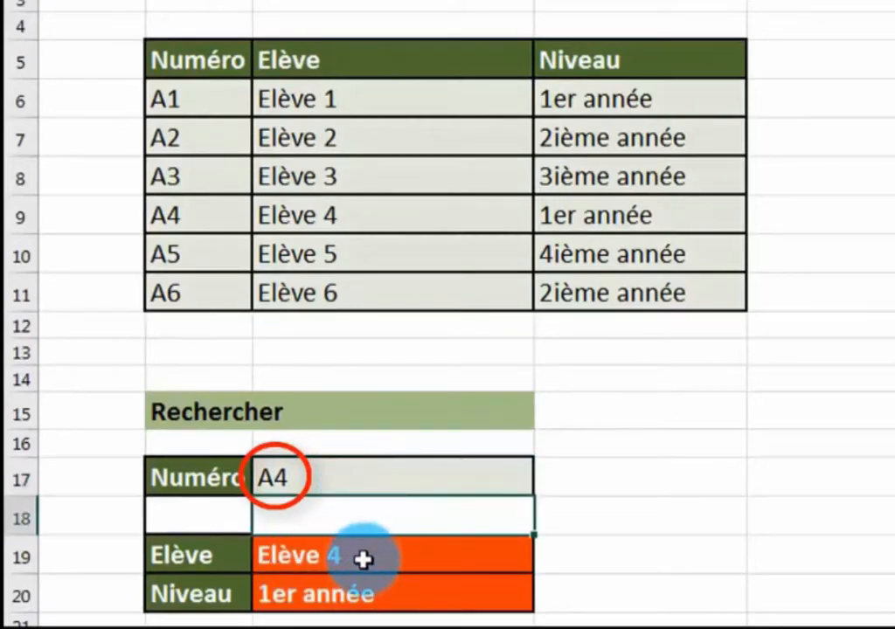
{"action": "left_click", "coordinate": [367, 592]}
Check the RECHERCHEV formula in the Elève result cell C19 and the Numéro cell C17 it looks up.
{"action": "left_click", "coordinate": [315, 477]}
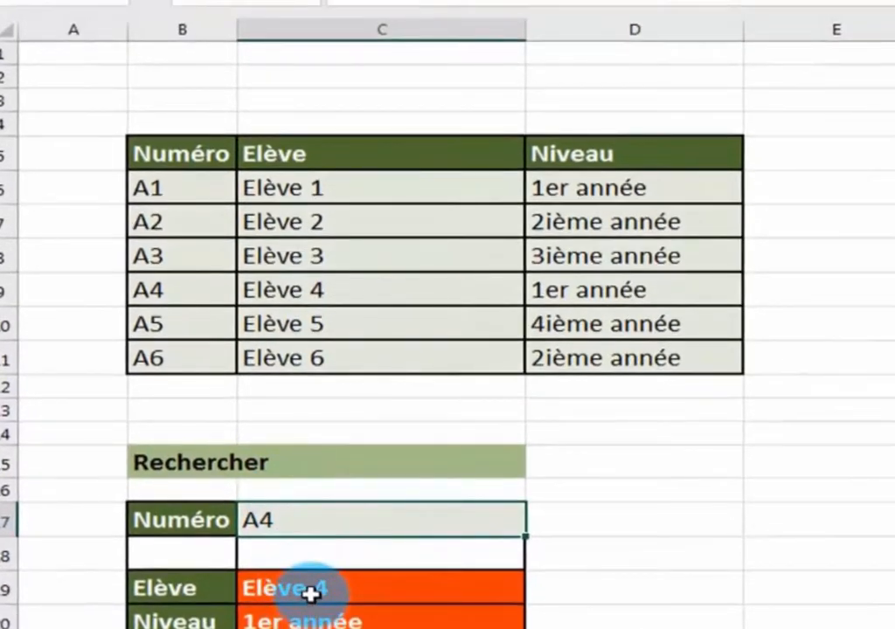
{"action": "left_click", "coordinate": [311, 593]}
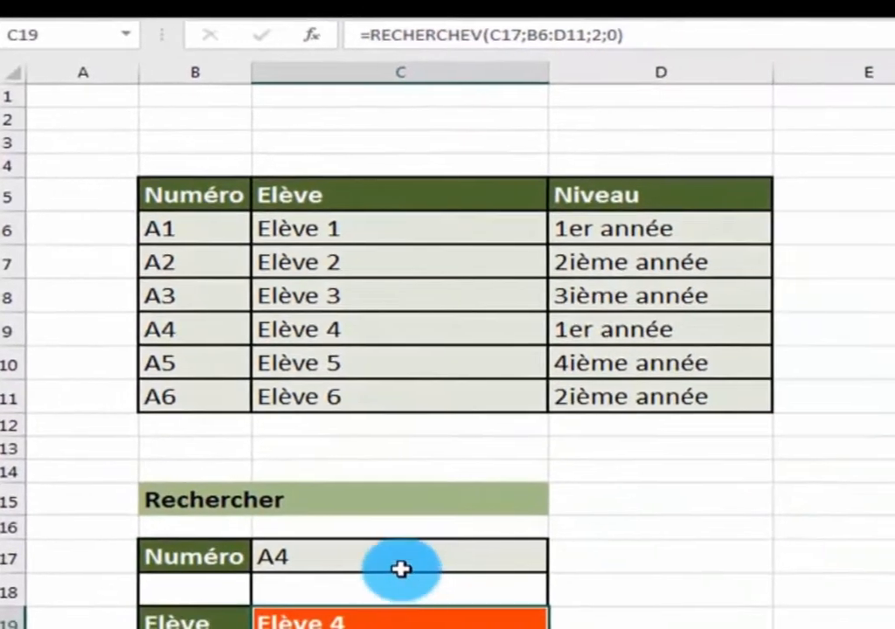
{"action": "left_click", "coordinate": [401, 568]}
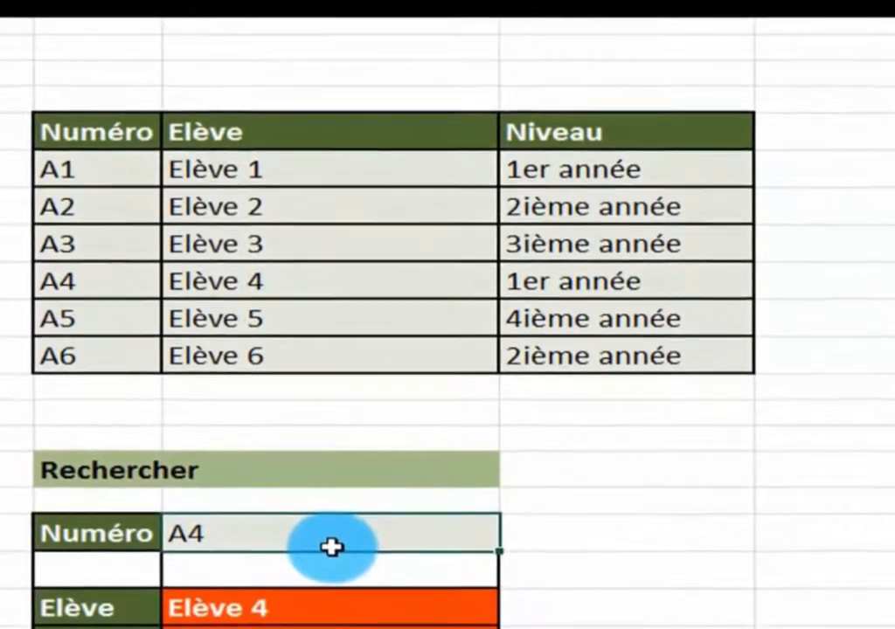
{"action": "left_click", "coordinate": [227, 595]}
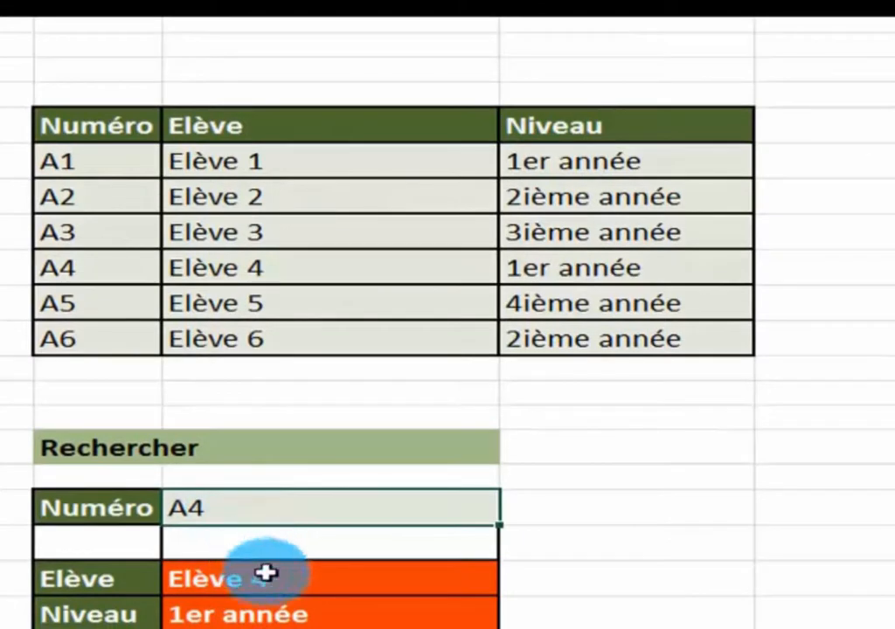
Set the Numéro in the Rechercher block to A7, check the Elève result and return to the error code list.
{"action": "left_click", "coordinate": [268, 518]}
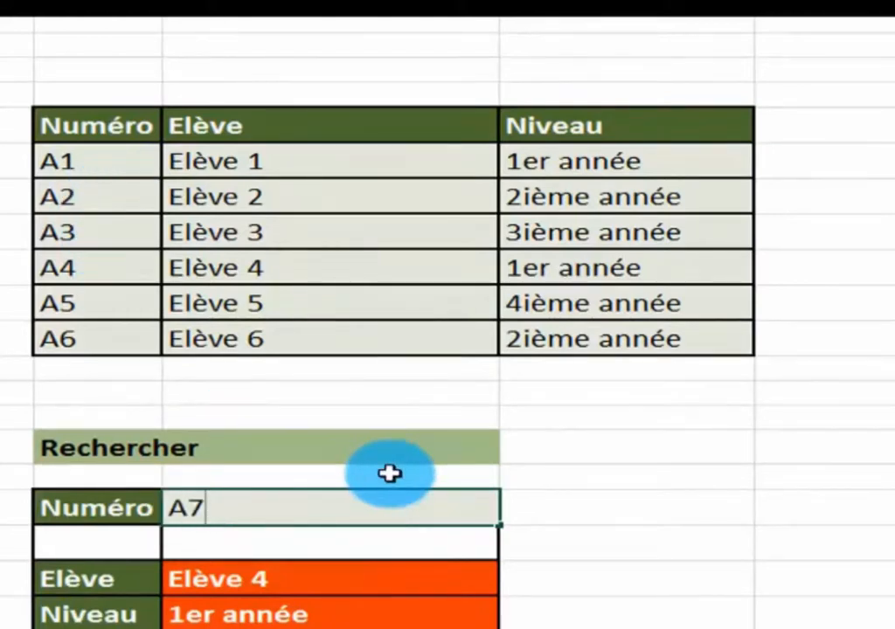
{"action": "key", "text": "Return"}
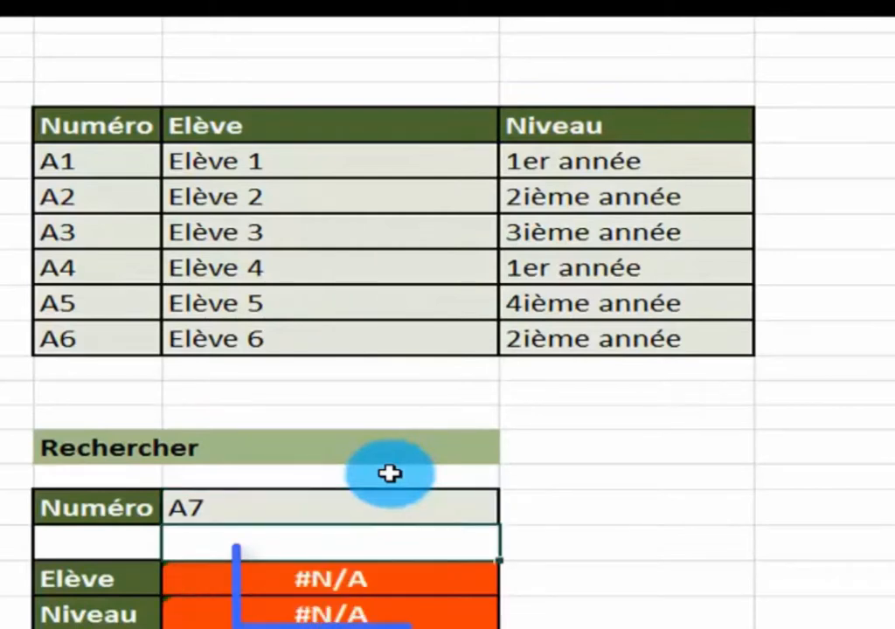
{"action": "left_click", "coordinate": [312, 579]}
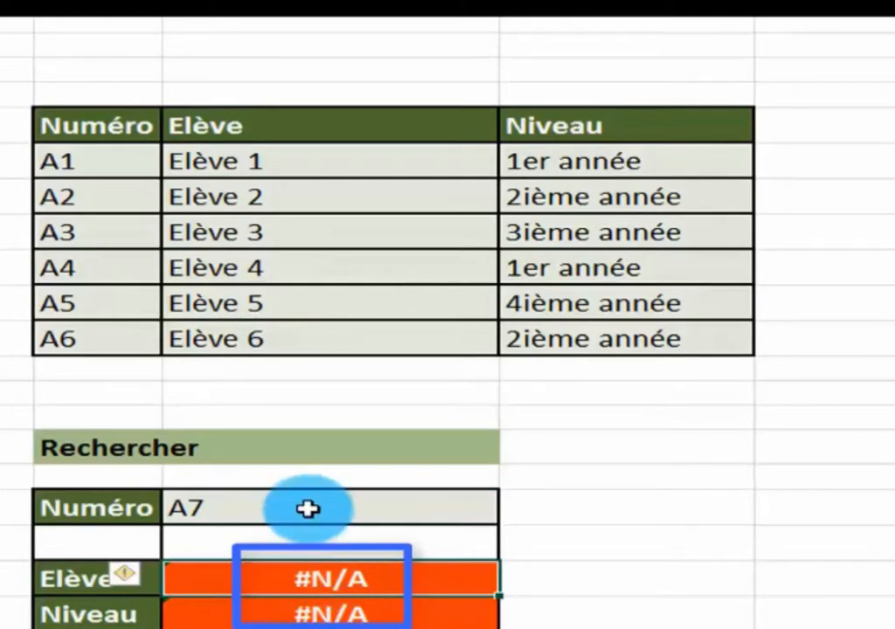
{"action": "left_click", "coordinate": [362, 332]}
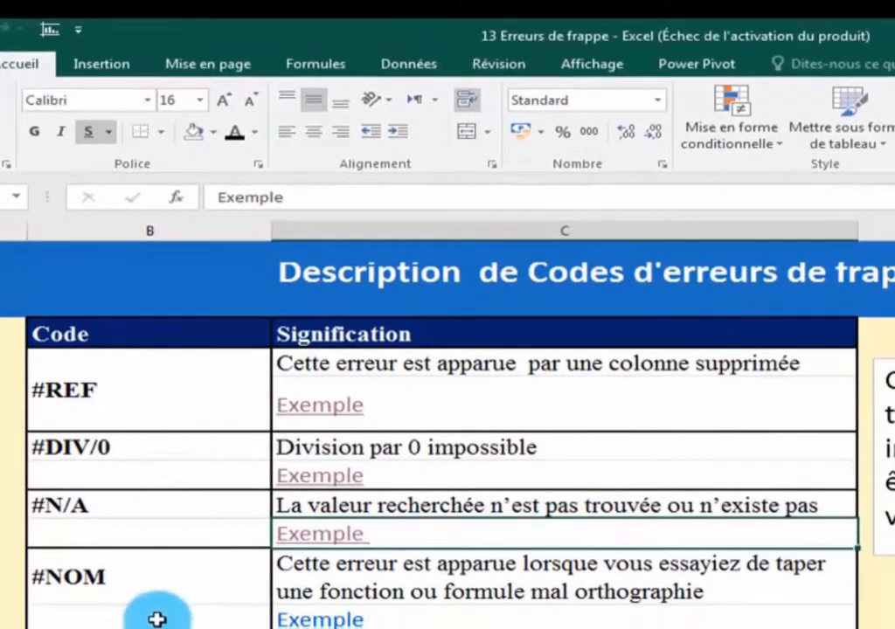
Open the #NOM example from the error code list and correct the TOTAL formula in C15 to =SOMME(C10:C14).
{"action": "left_click", "coordinate": [142, 622]}
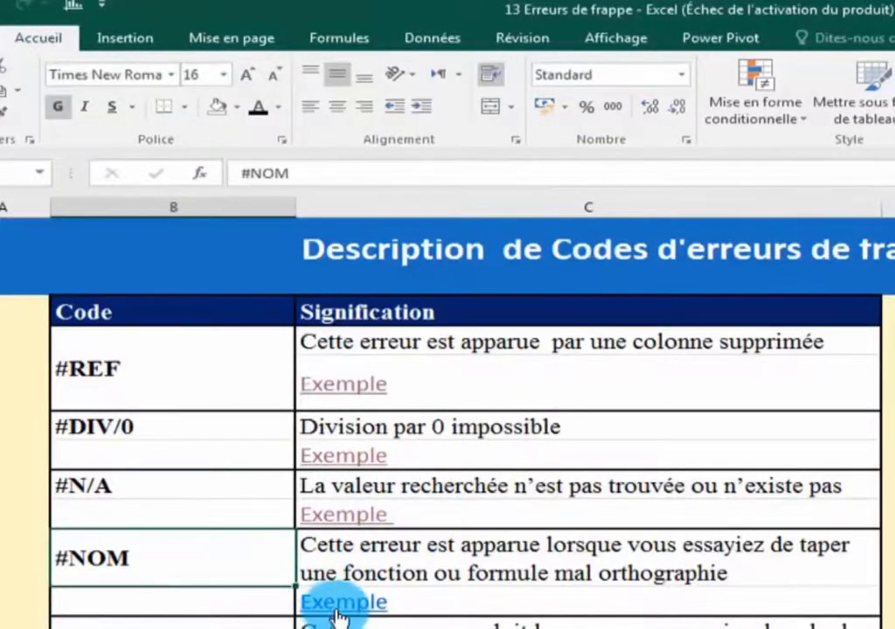
{"action": "left_click", "coordinate": [339, 605]}
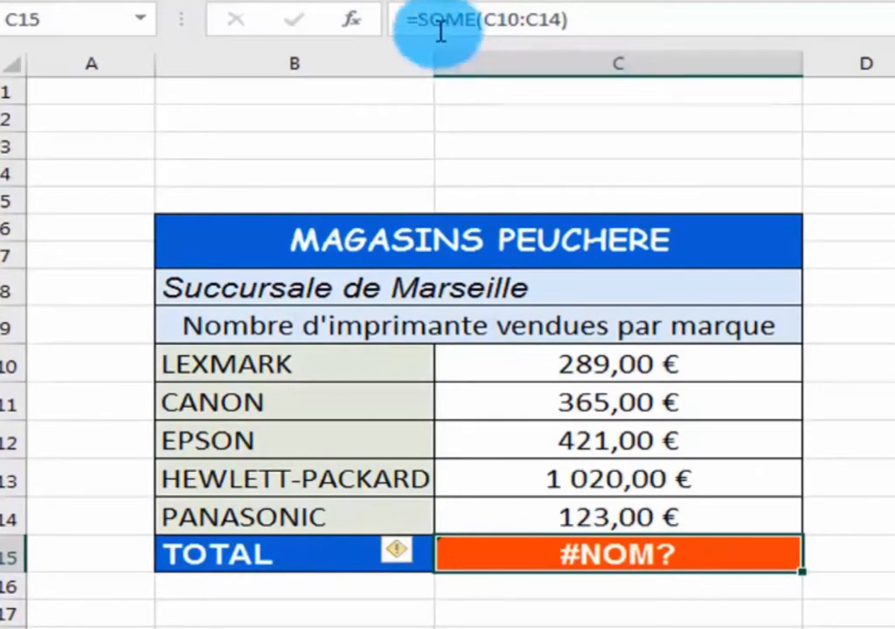
{"action": "left_click", "coordinate": [404, 20]}
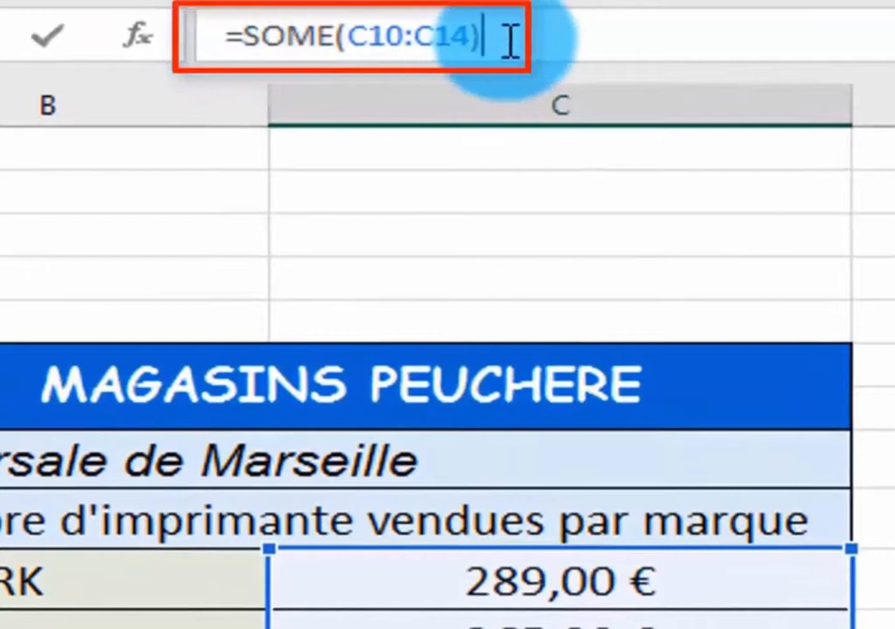
{"action": "left_click", "coordinate": [315, 39]}
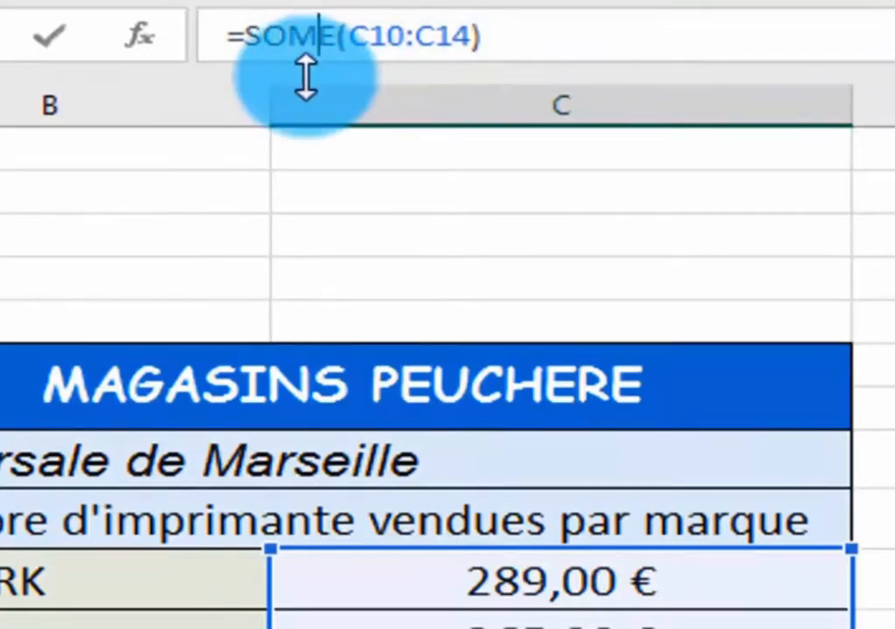
{"action": "type", "text": "M"}
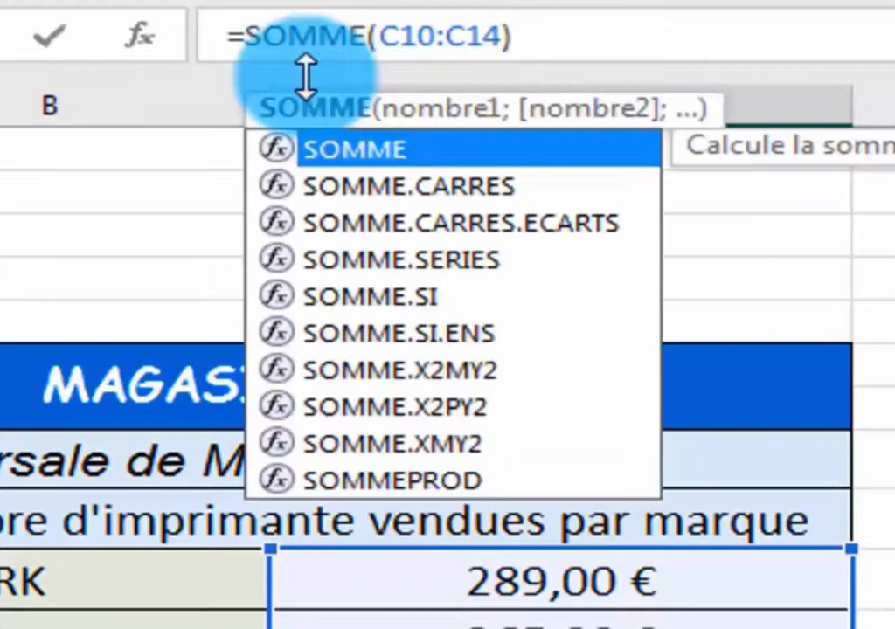
{"action": "left_click", "coordinate": [616, 52]}
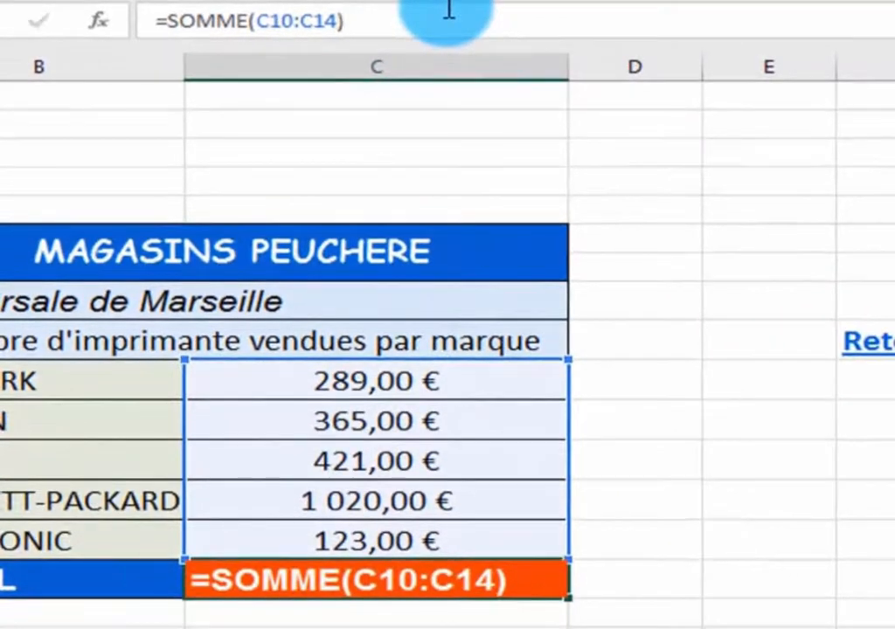
{"action": "key", "text": "Return"}
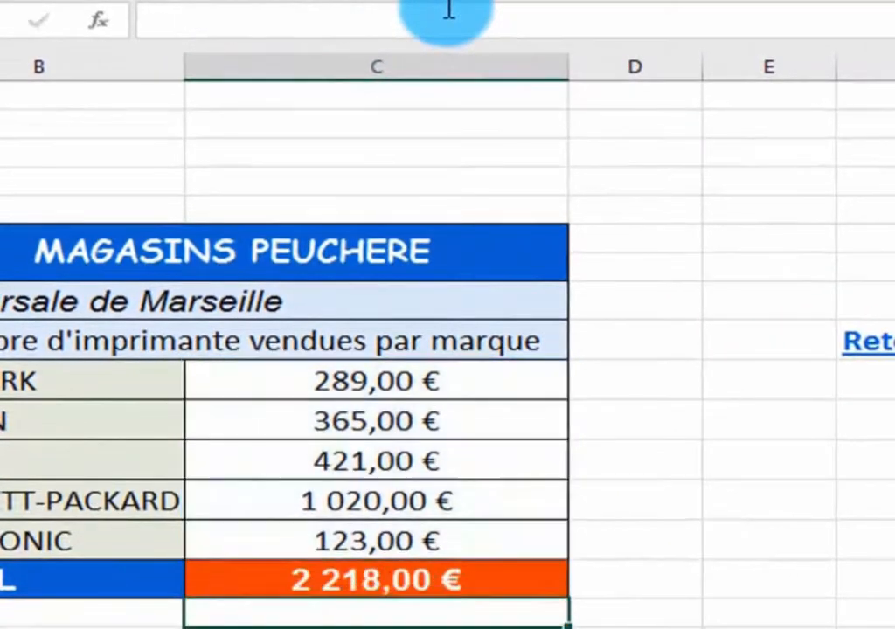
Misspell the function name in the TOTAL formula so that C15 contains =SOMM(C10:C14), and check the resulting cell.
{"action": "left_click", "coordinate": [281, 590]}
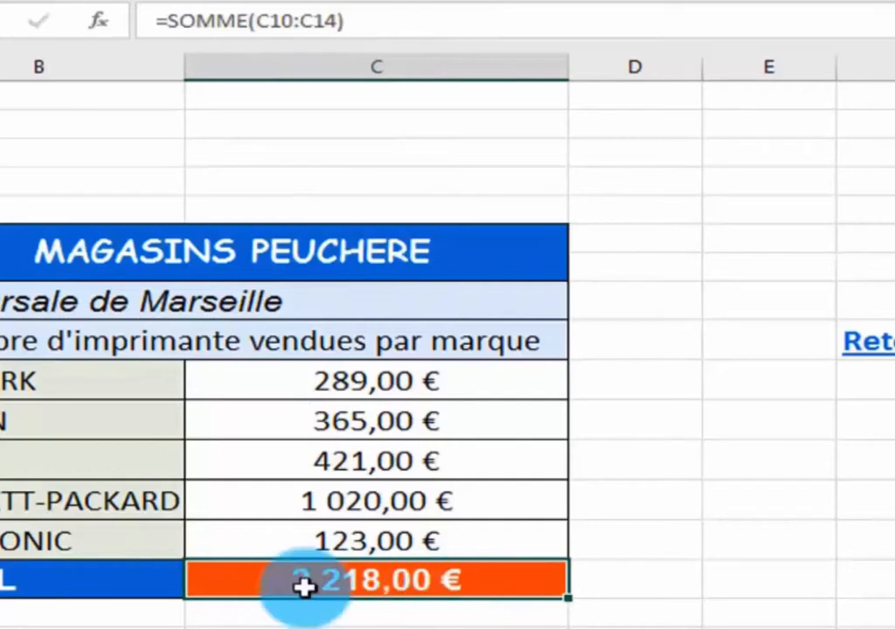
{"action": "left_click", "coordinate": [216, 21]}
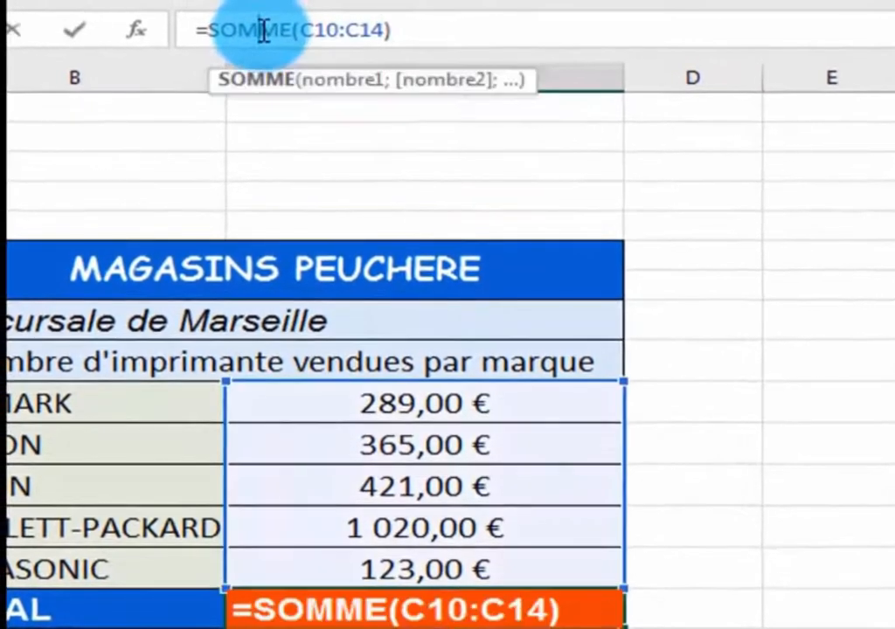
{"action": "left_click", "coordinate": [263, 30]}
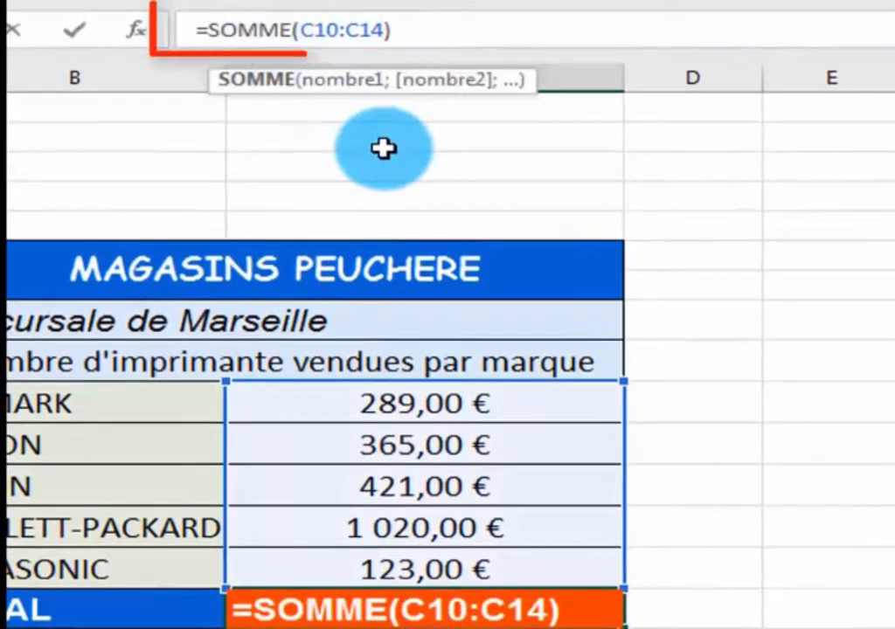
{"action": "key", "text": "Delete"}
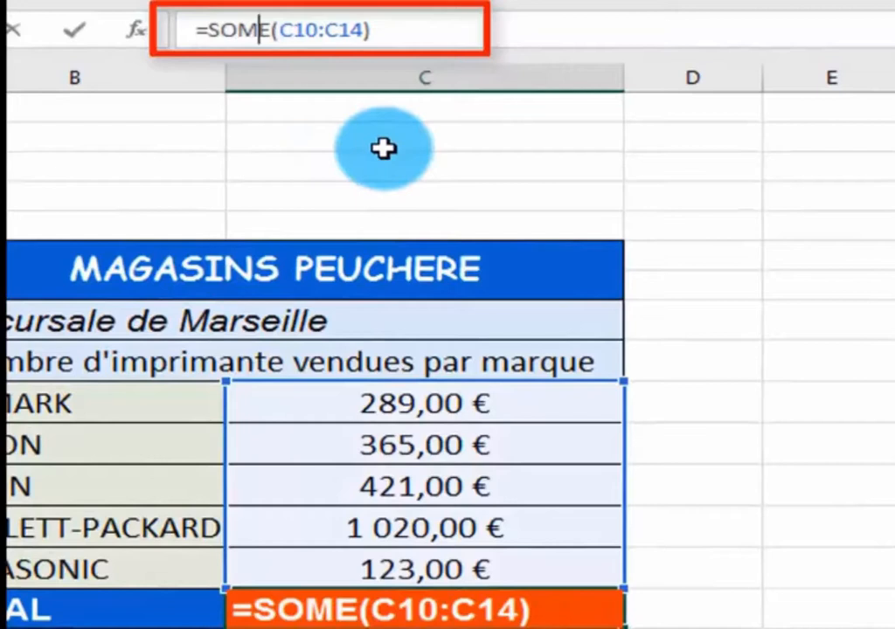
{"action": "type", "text": "M"}
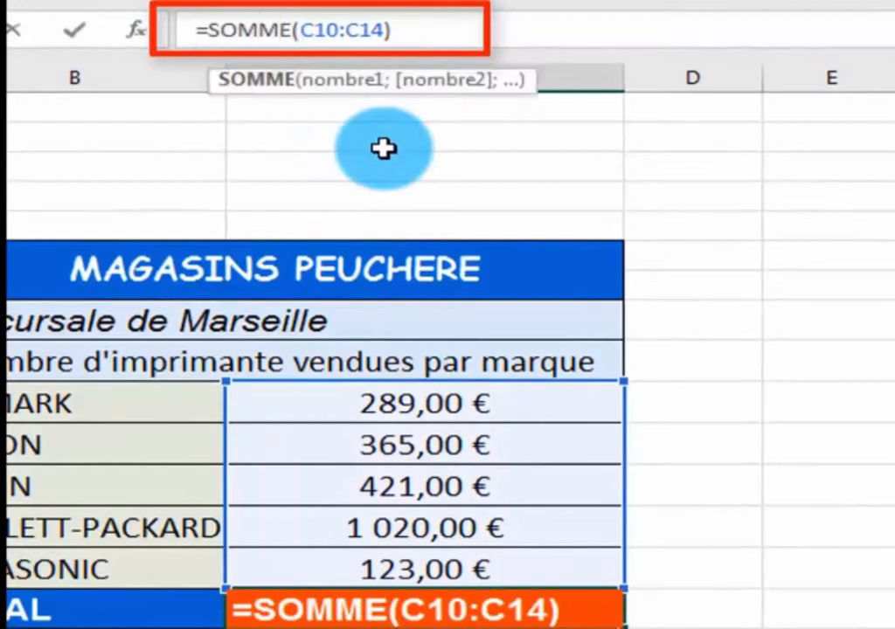
{"action": "key", "text": "BackSpace"}
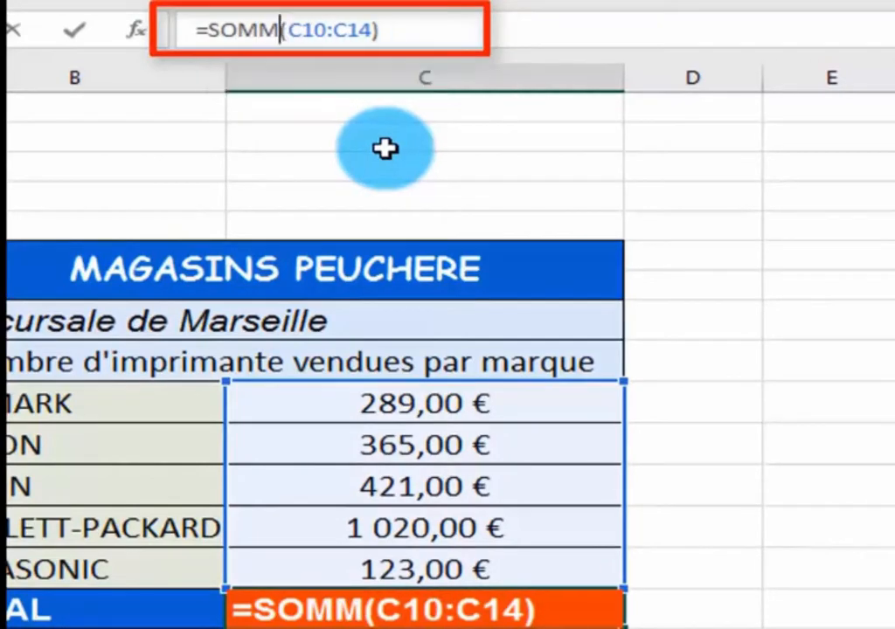
{"action": "left_click", "coordinate": [386, 149]}
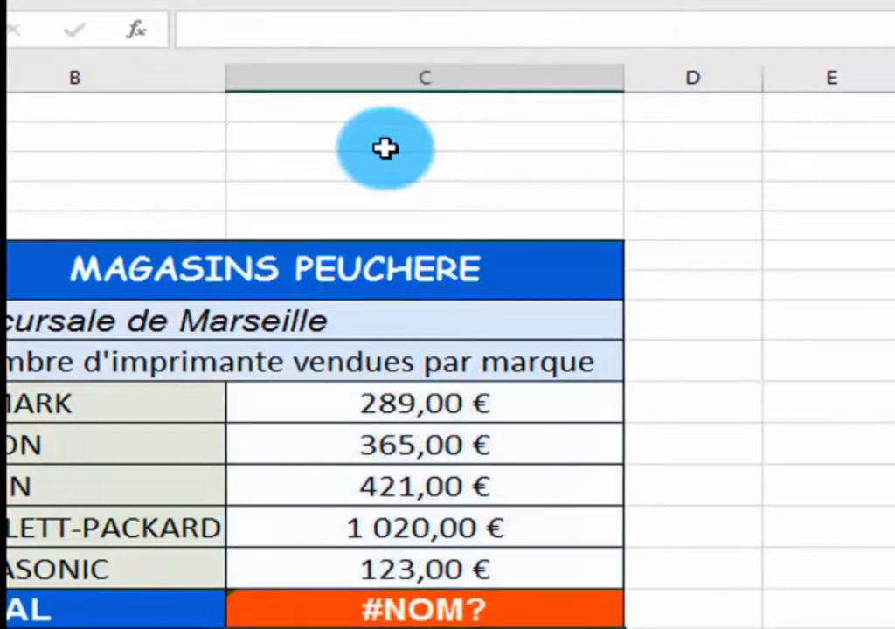
{"action": "left_click", "coordinate": [376, 607]}
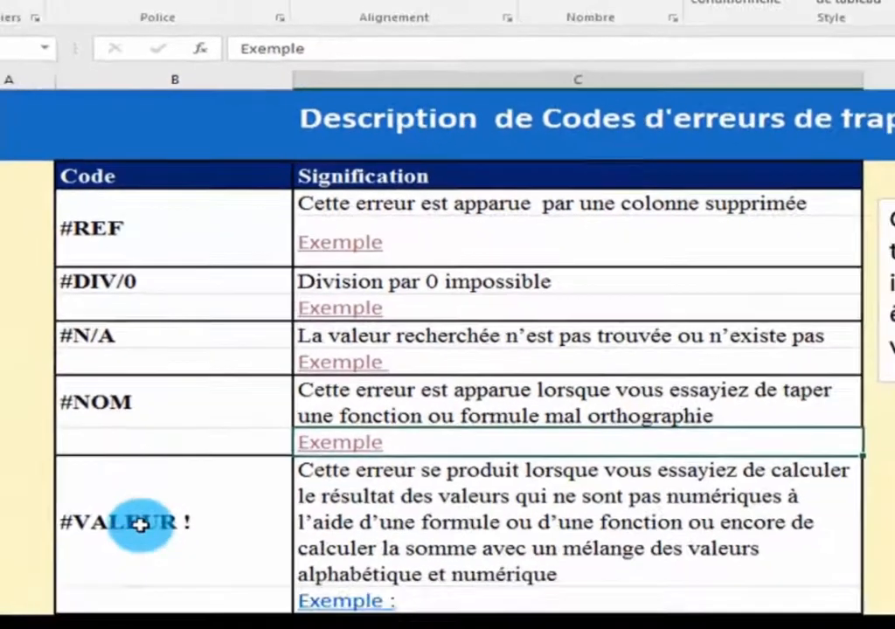
Open the #VALEUR! example from the error code list and enter =C7+D7 in the first Somme cell, E7.
{"action": "left_click", "coordinate": [135, 523]}
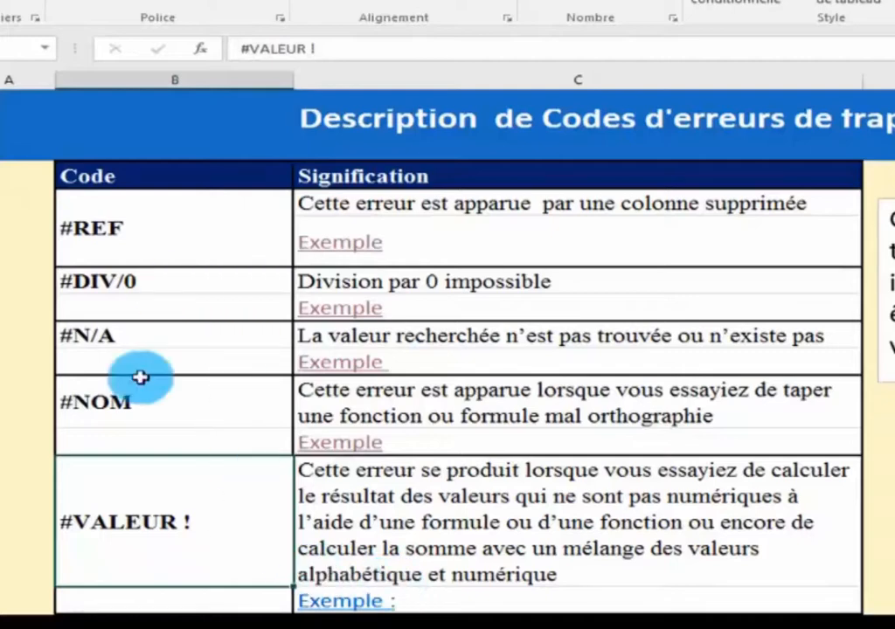
{"action": "left_click", "coordinate": [332, 608]}
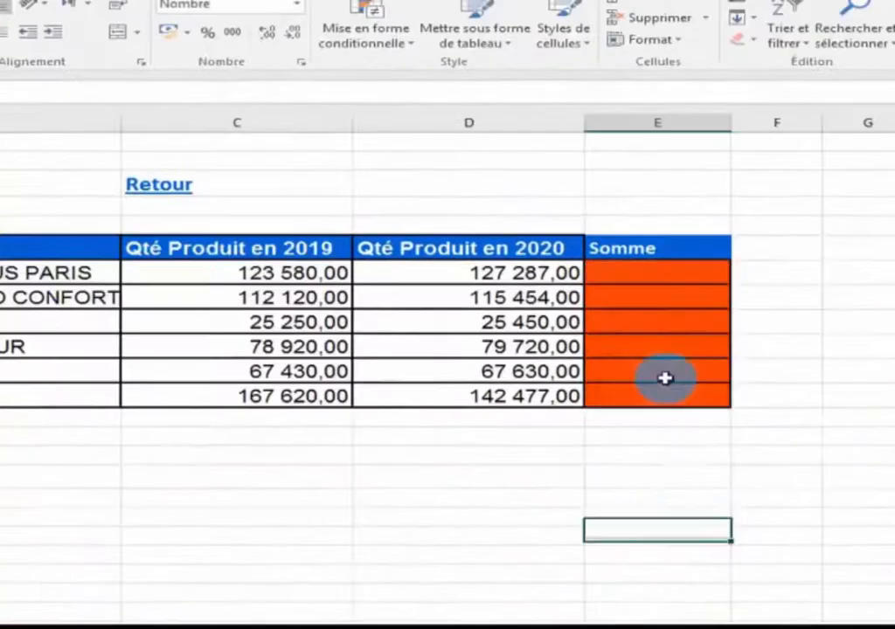
{"action": "left_click", "coordinate": [631, 280]}
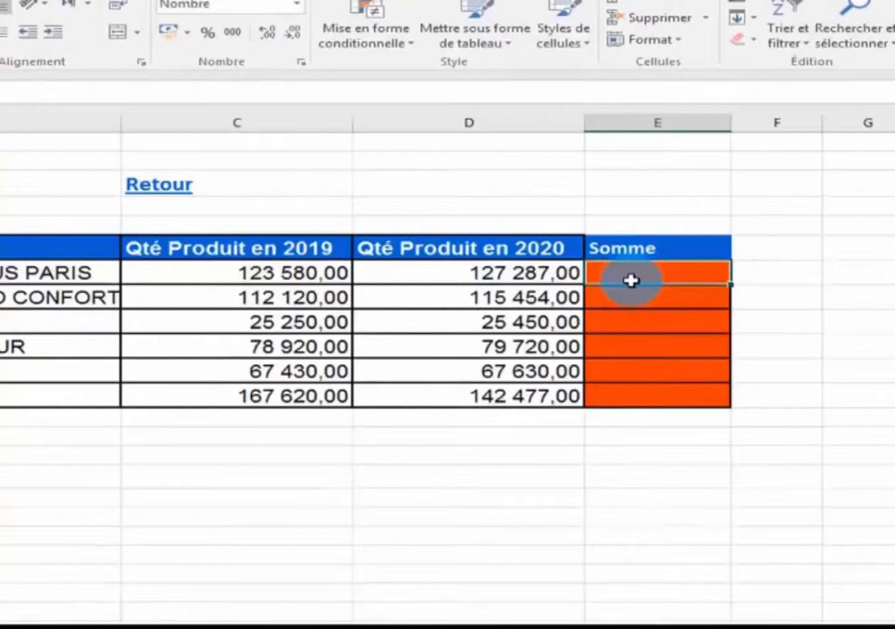
{"action": "type", "text": "="}
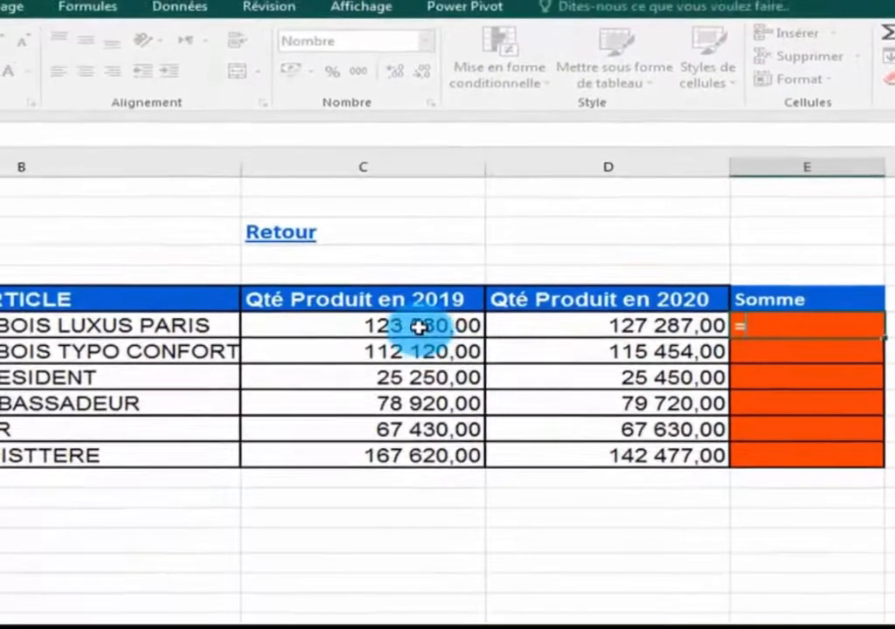
{"action": "left_click", "coordinate": [286, 279]}
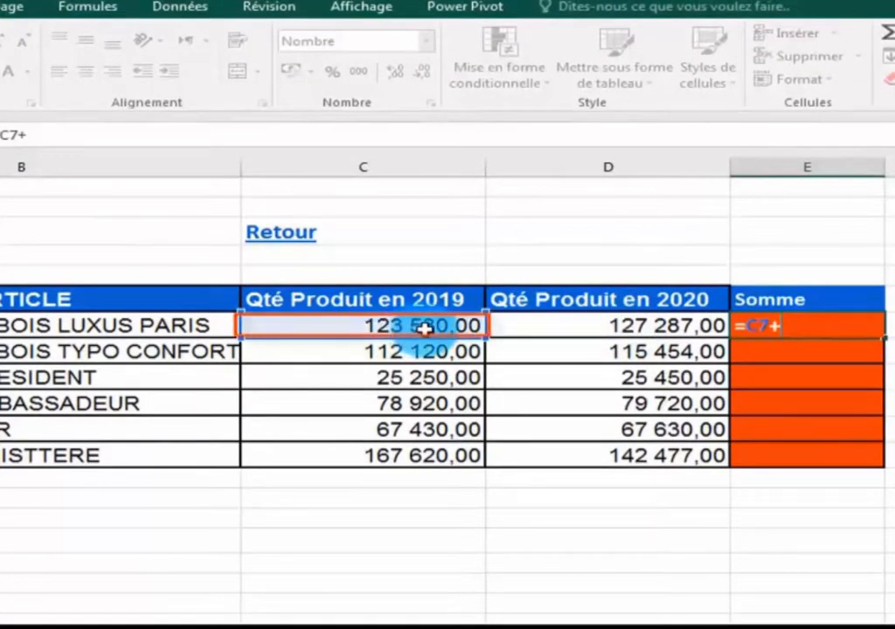
{"action": "left_click", "coordinate": [545, 326]}
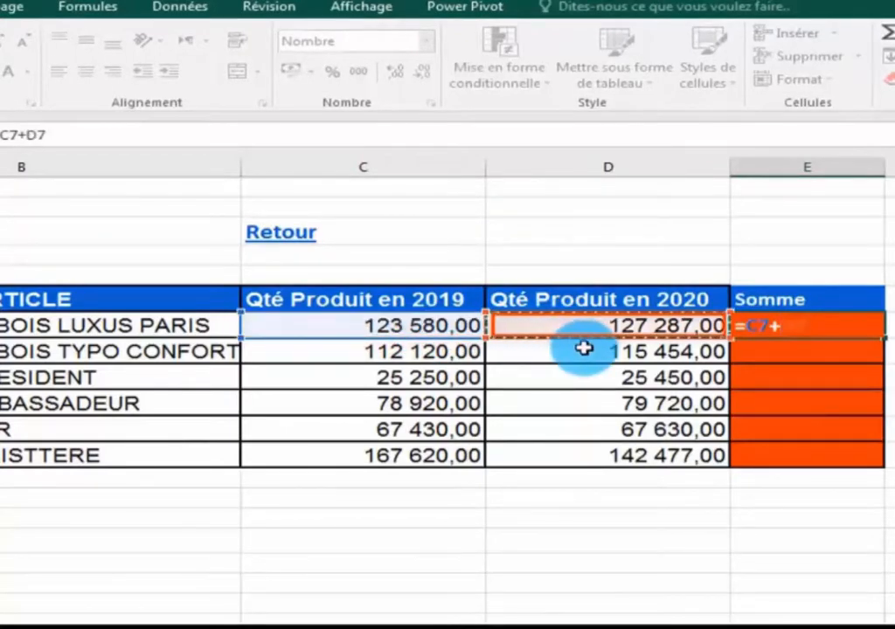
{"action": "key", "text": "Return"}
Fill the E7 sum formula down the Somme column, undoing the first fill and repeating it only to the last article row.
{"action": "left_click", "coordinate": [795, 330]}
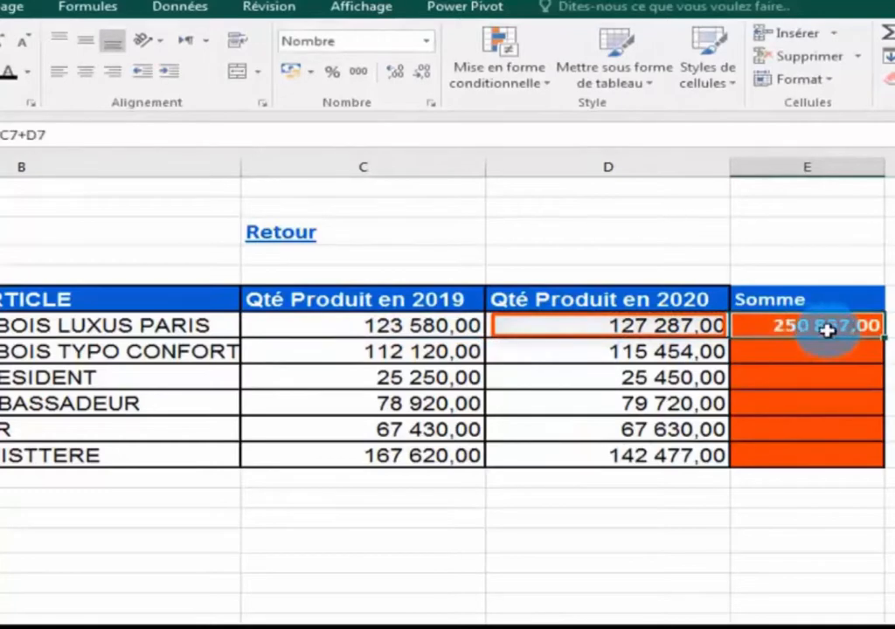
{"action": "left_click_drag", "start_coordinate": [882, 337], "coordinate": [863, 573]}
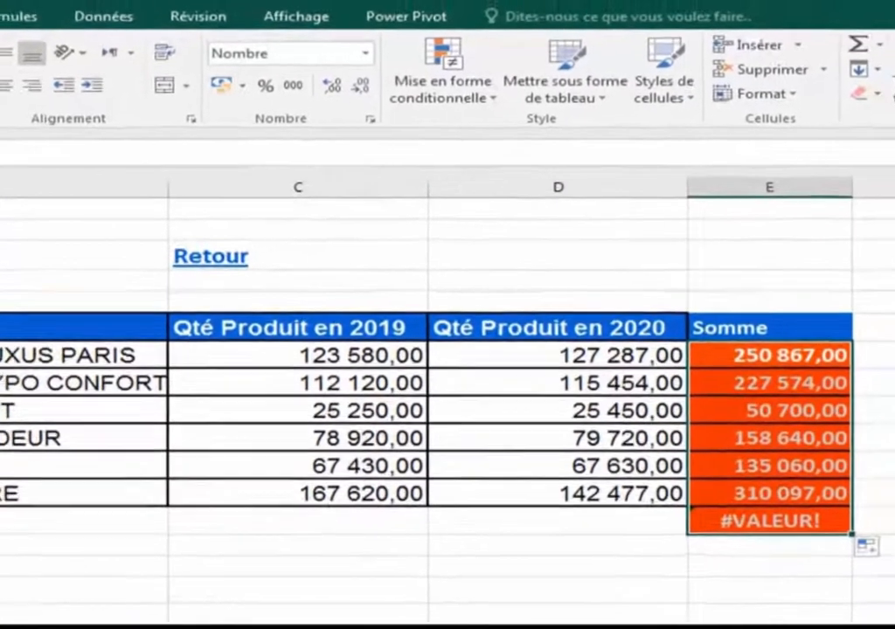
{"action": "key", "text": "ctrl+z"}
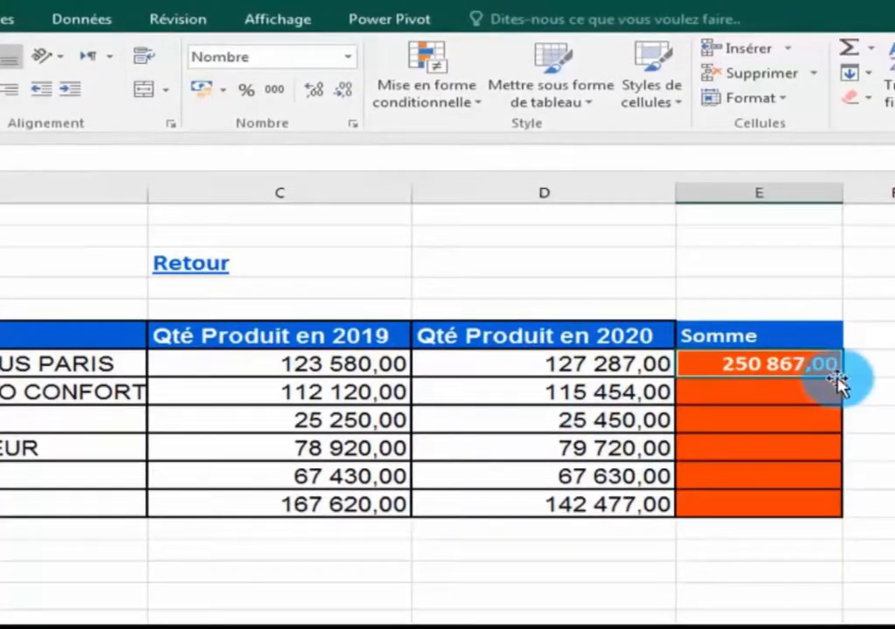
{"action": "left_click_drag", "start_coordinate": [844, 379], "coordinate": [848, 519]}
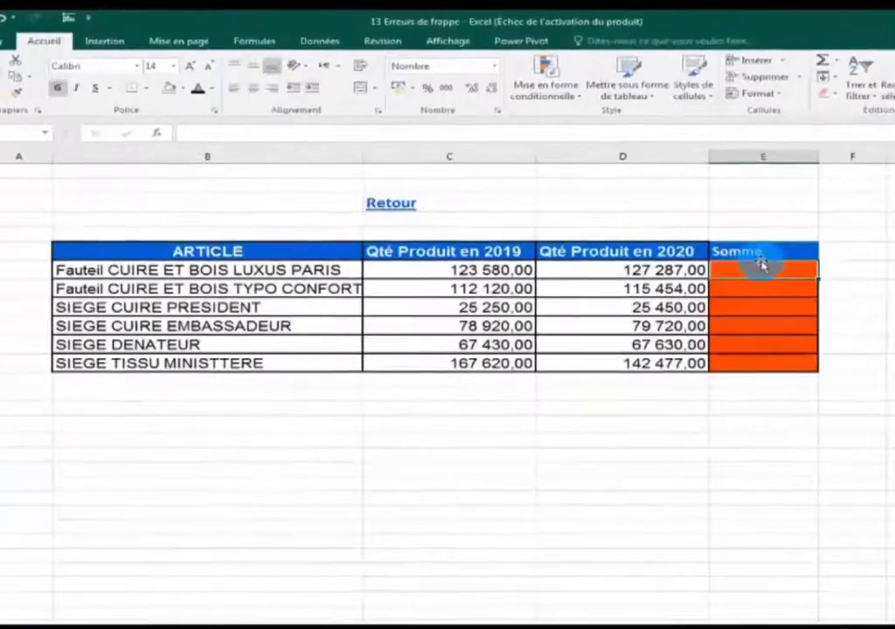
Enter =B7+C7 in the first Somme cell to add the article name to its 2019 quantity.
{"action": "type", "text": "="}
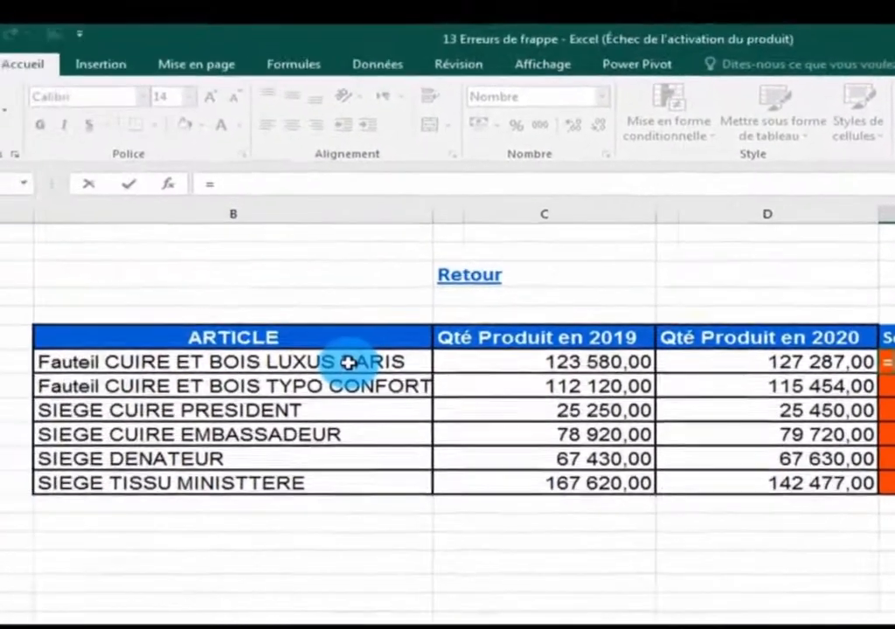
{"action": "left_click", "coordinate": [148, 340]}
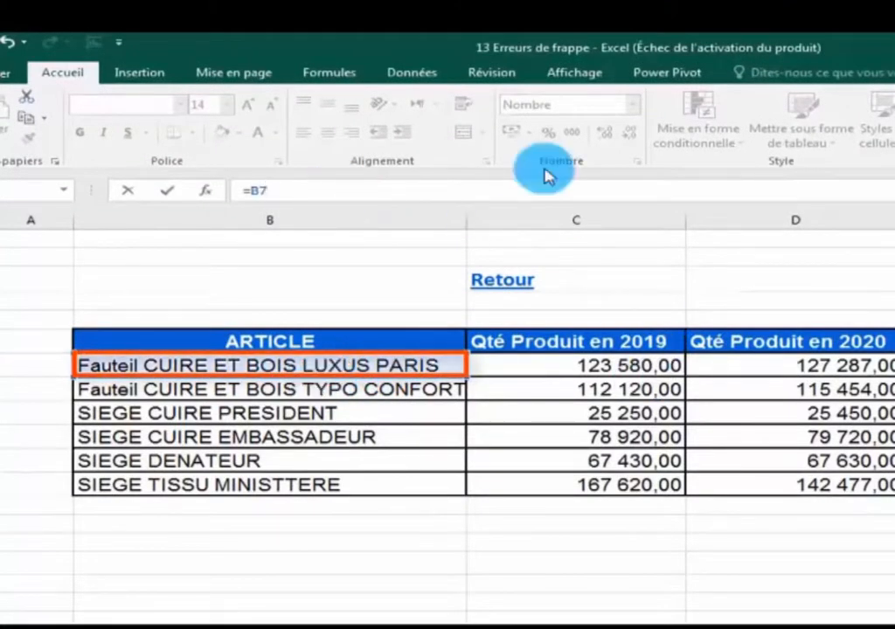
{"action": "type", "text": "+"}
{"action": "left_click", "coordinate": [514, 365]}
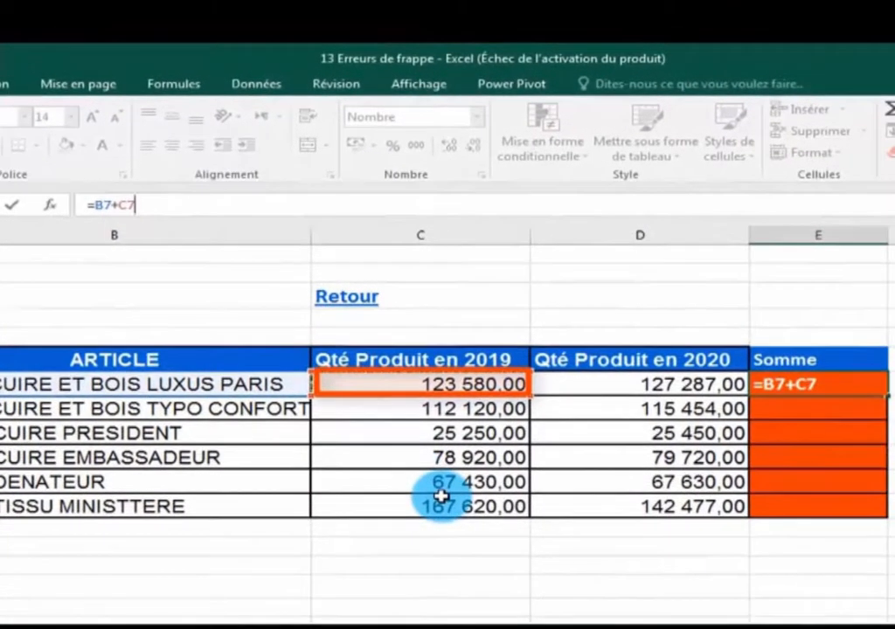
{"action": "key", "text": "Return"}
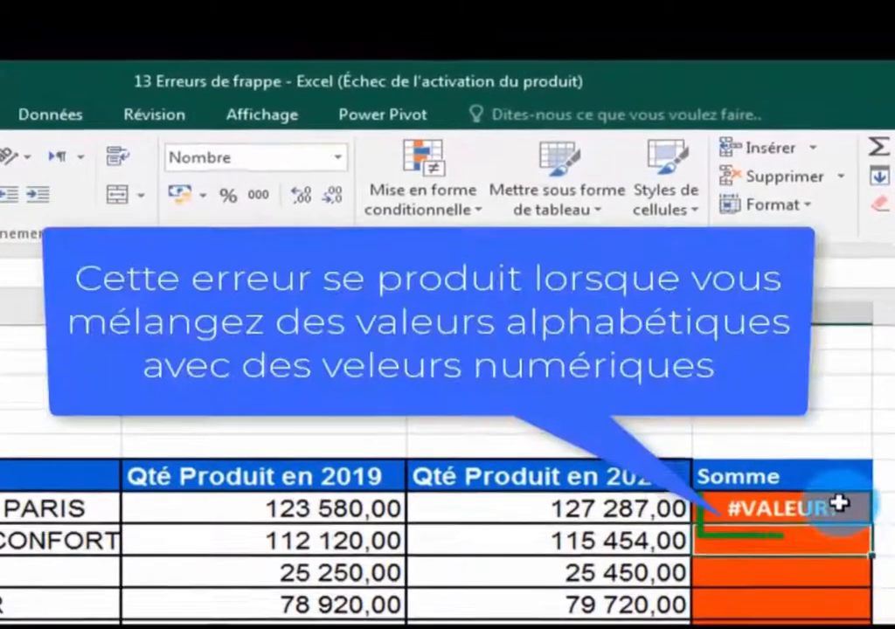
Fill the =B7+C7 formula down the Somme column for the other articles and return to the error code list.
{"action": "left_click", "coordinate": [839, 504]}
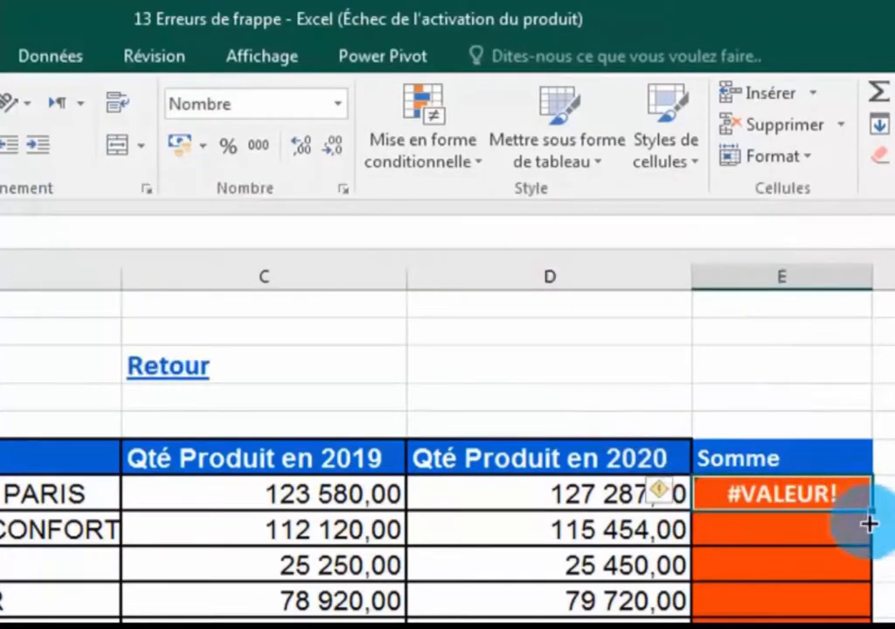
{"action": "left_click_drag", "start_coordinate": [868, 523], "coordinate": [852, 622]}
{"action": "left_click", "coordinate": [813, 624]}
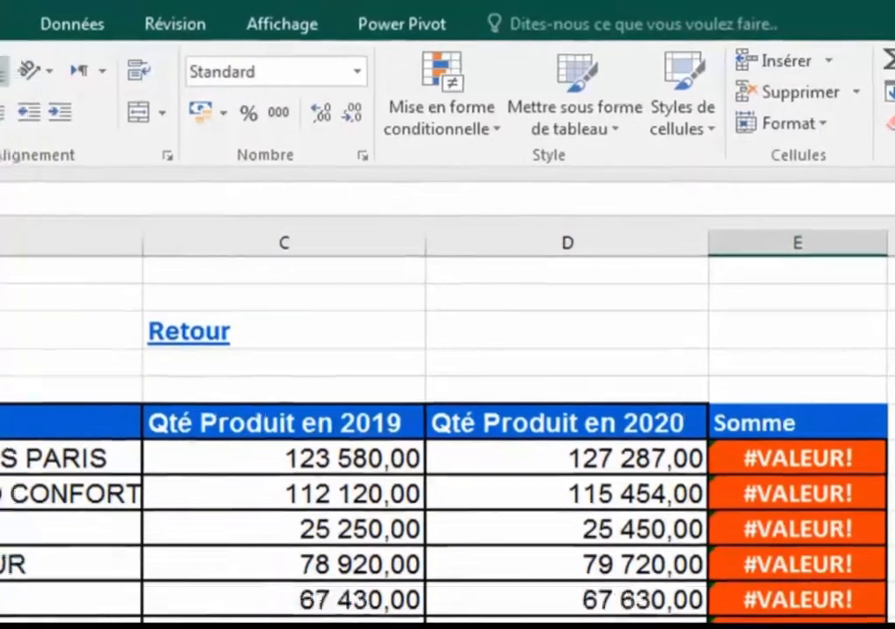
{"action": "left_click", "coordinate": [168, 366]}
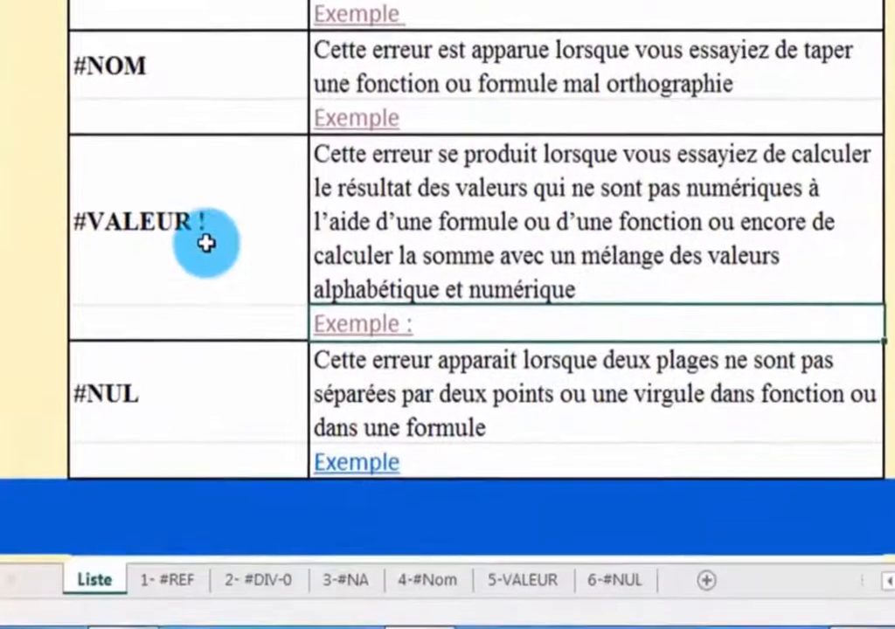
Check the #NUL code and its description in the error code list and open its example.
{"action": "scroll", "coordinate": [175, 262], "scroll_direction": "down", "scroll_amount": 2}
{"action": "left_click", "coordinate": [160, 184]}
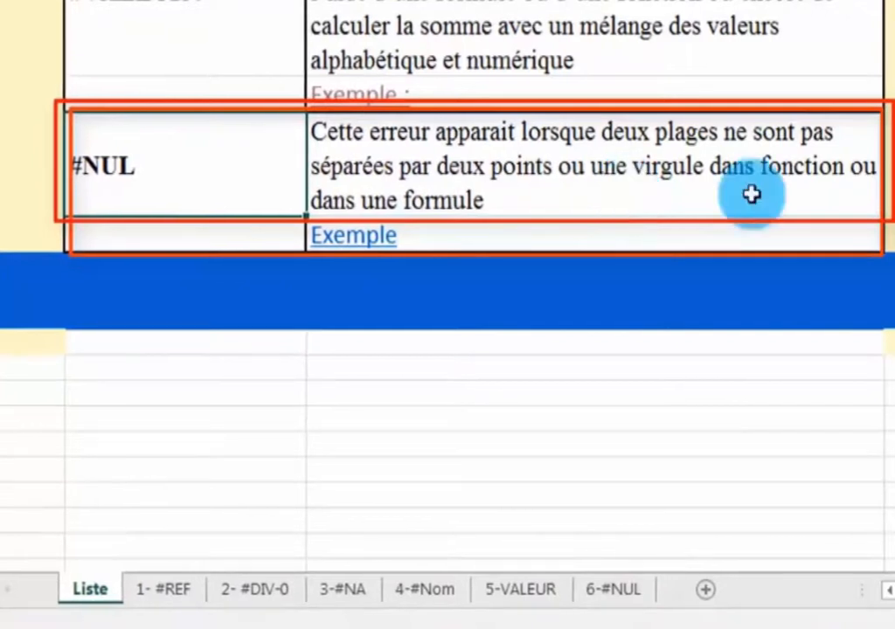
{"action": "left_click", "coordinate": [448, 163]}
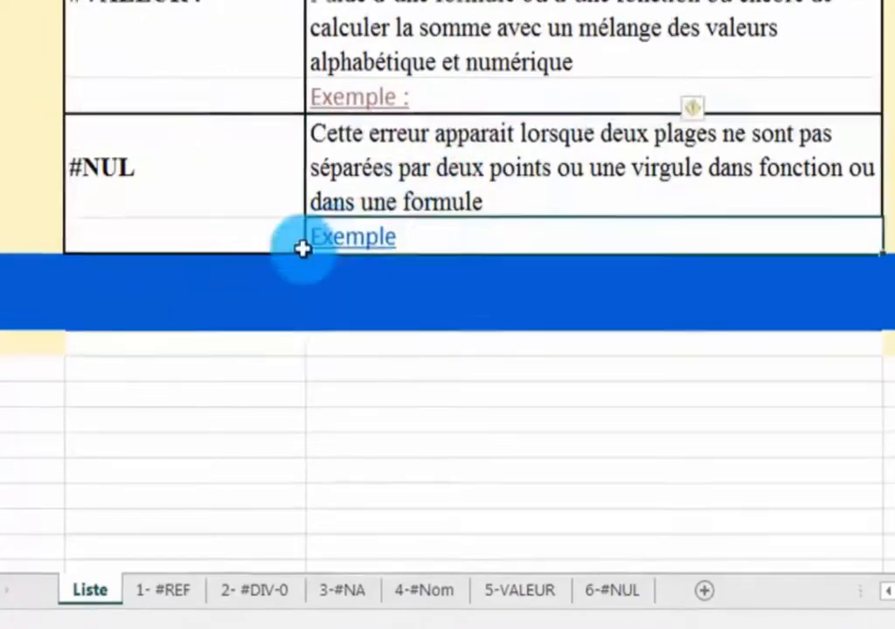
{"action": "left_click", "coordinate": [330, 249]}
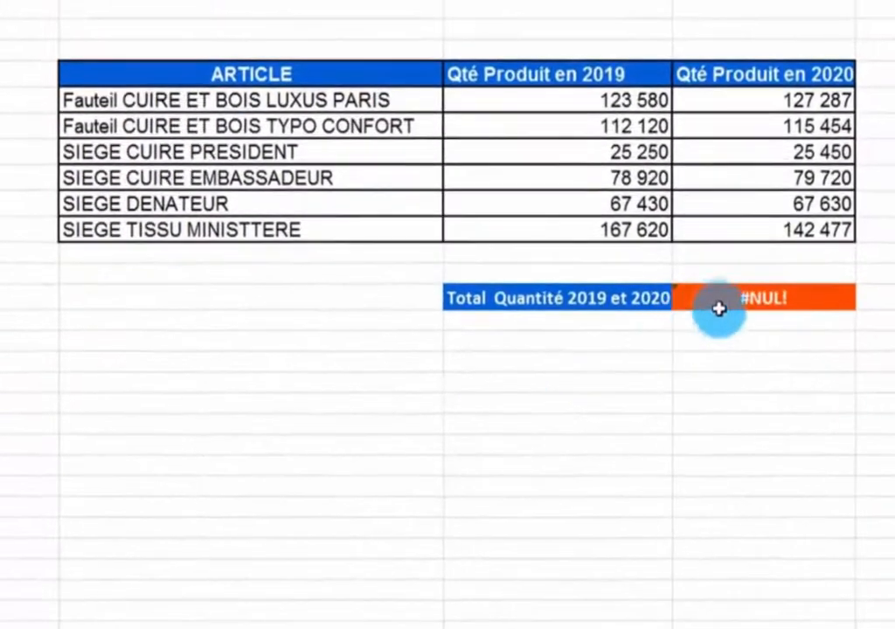
Insert a semicolon between the two ranges in the 2019 and 2020 total formula so it reads =SOMME(C8:C13; D8:D13).
{"action": "left_click", "coordinate": [718, 306]}
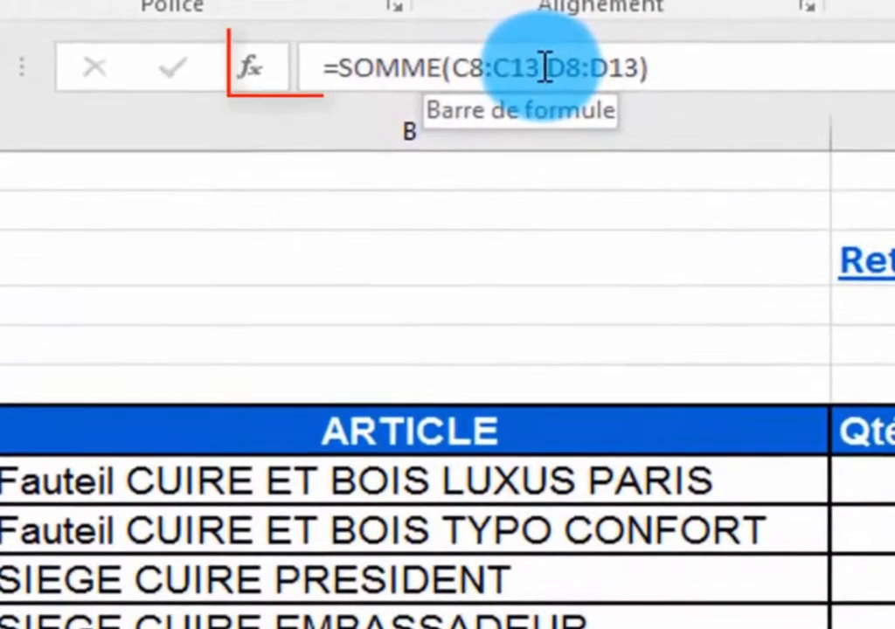
{"action": "left_click", "coordinate": [543, 67]}
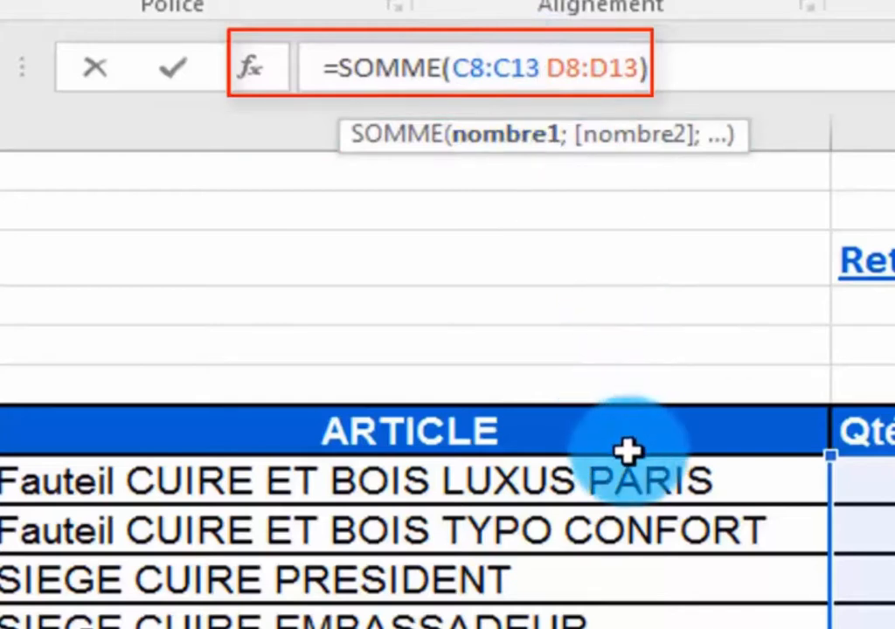
{"action": "type", "text": ";"}
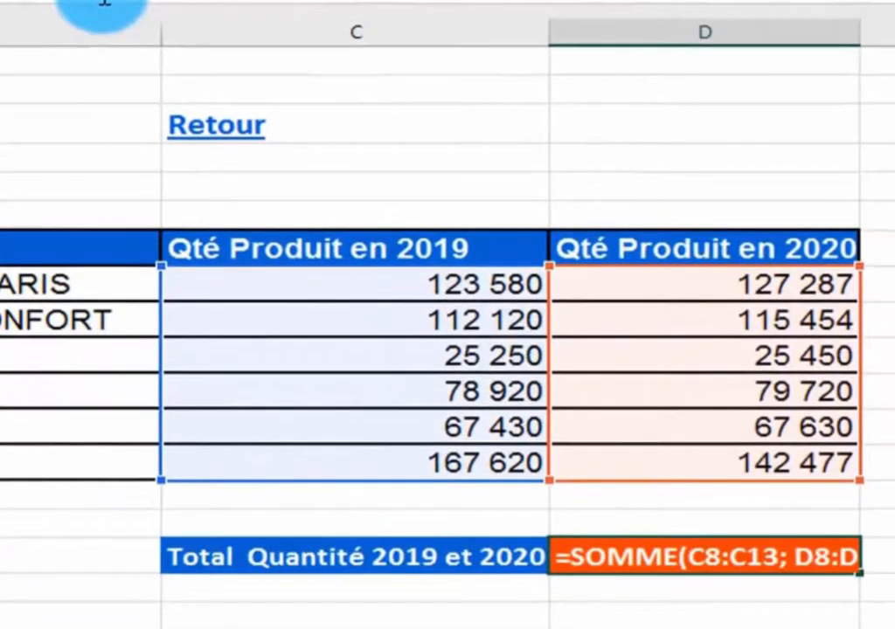
{"action": "key", "text": "Return"}
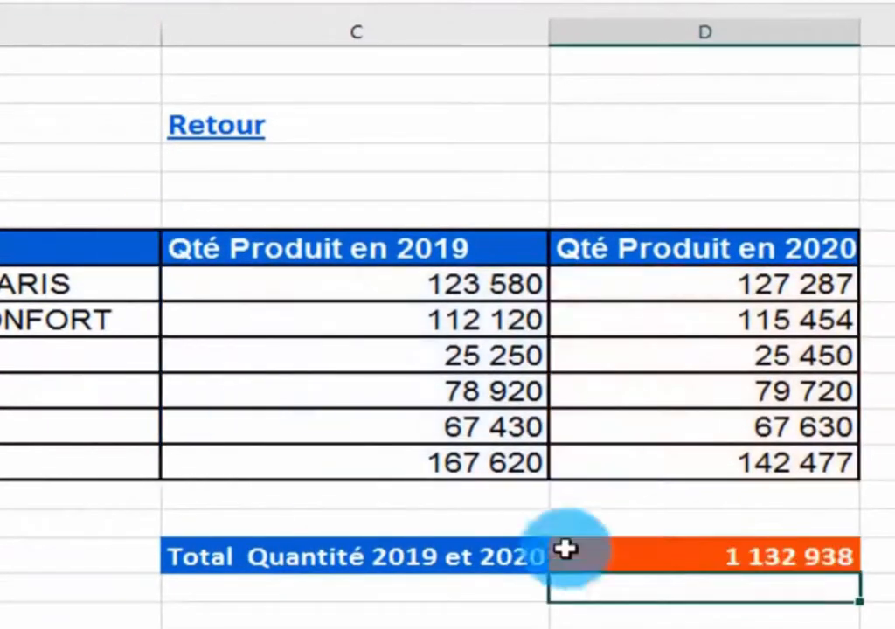
Remove the semicolon between C8:C13 and D8:D13 in the total's SOMME formula and return to the error code list.
{"action": "left_click", "coordinate": [622, 560]}
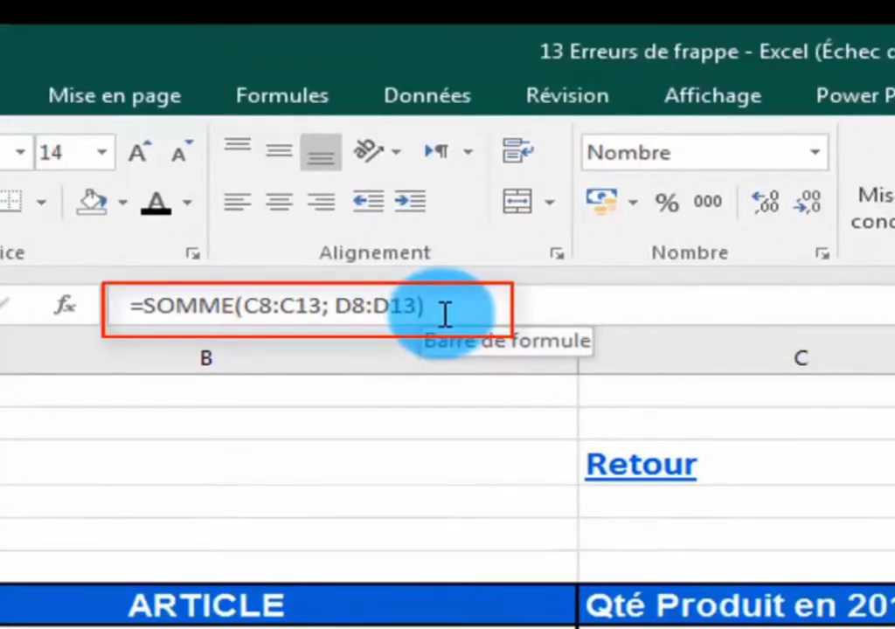
{"action": "left_click", "coordinate": [325, 313]}
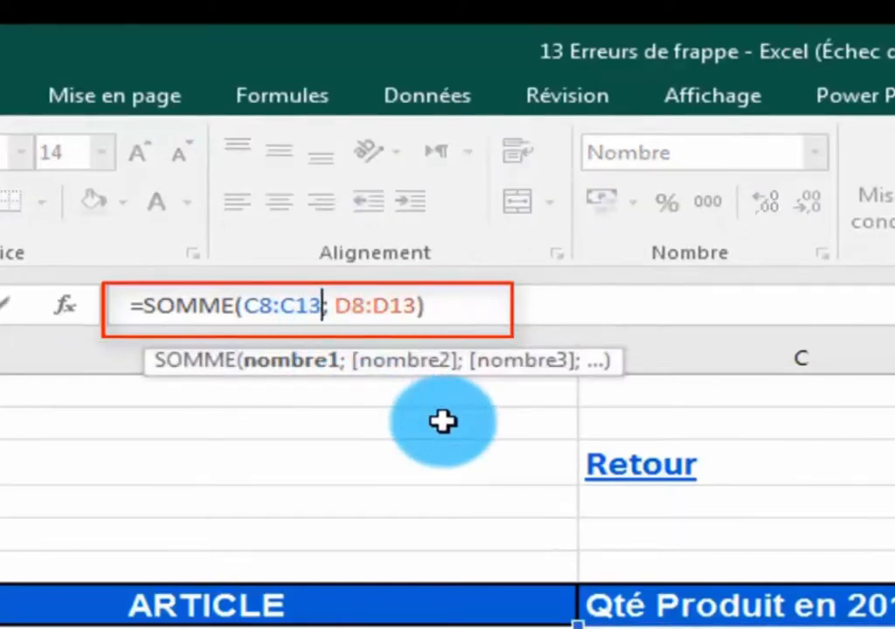
{"action": "key", "text": "Delete"}
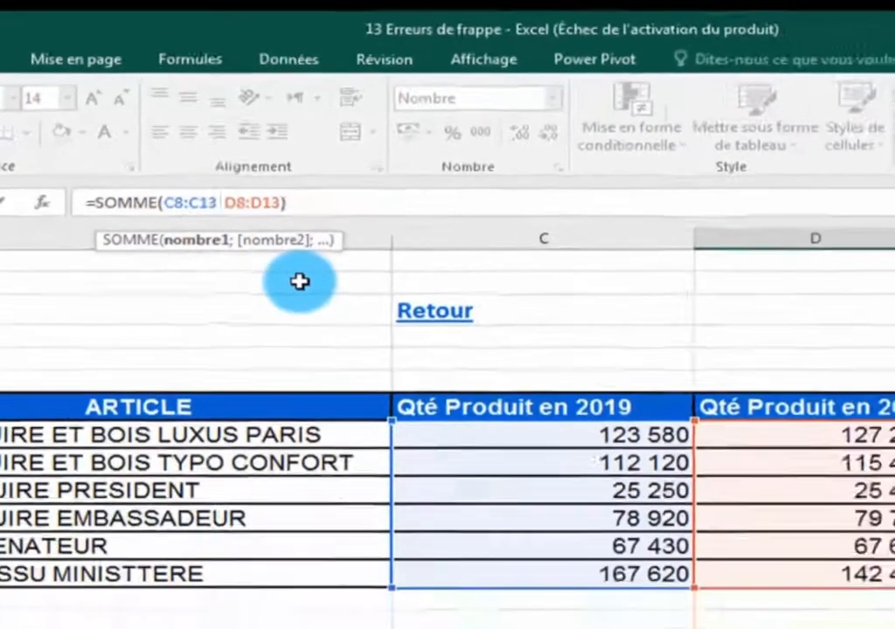
{"action": "key", "text": "Return"}
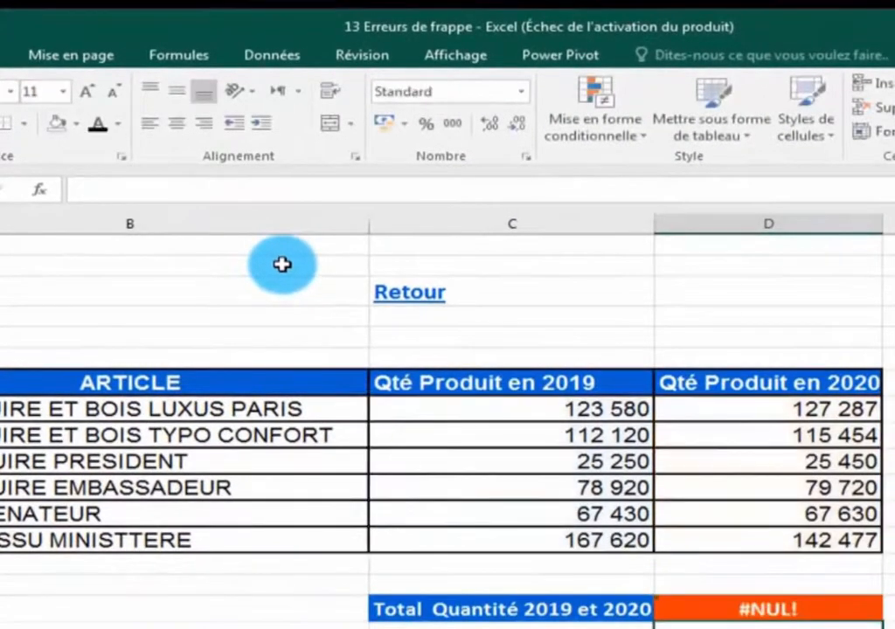
{"action": "left_click", "coordinate": [725, 606]}
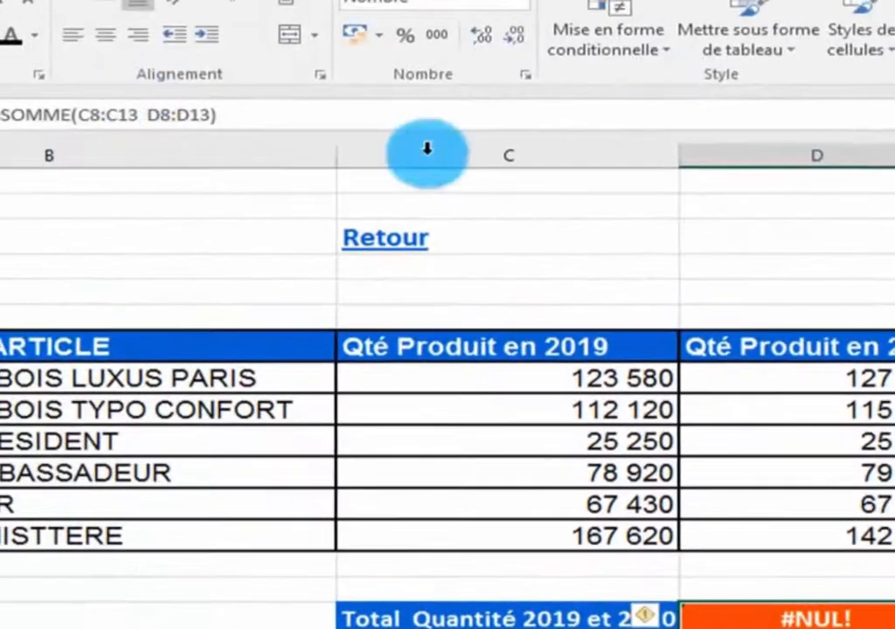
{"action": "left_click", "coordinate": [17, 626]}
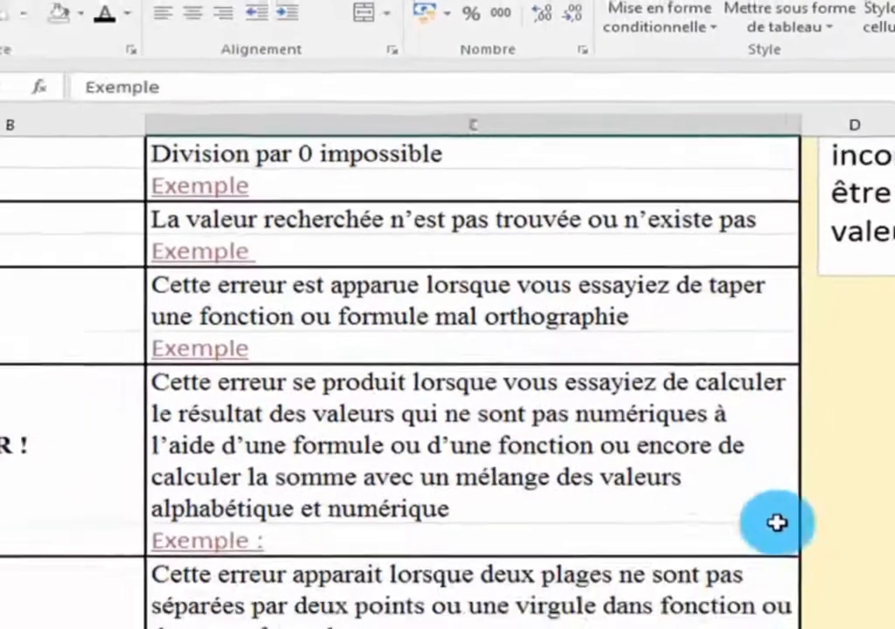
{"action": "scroll", "coordinate": [733, 584], "scroll_direction": "up", "scroll_amount": 1}
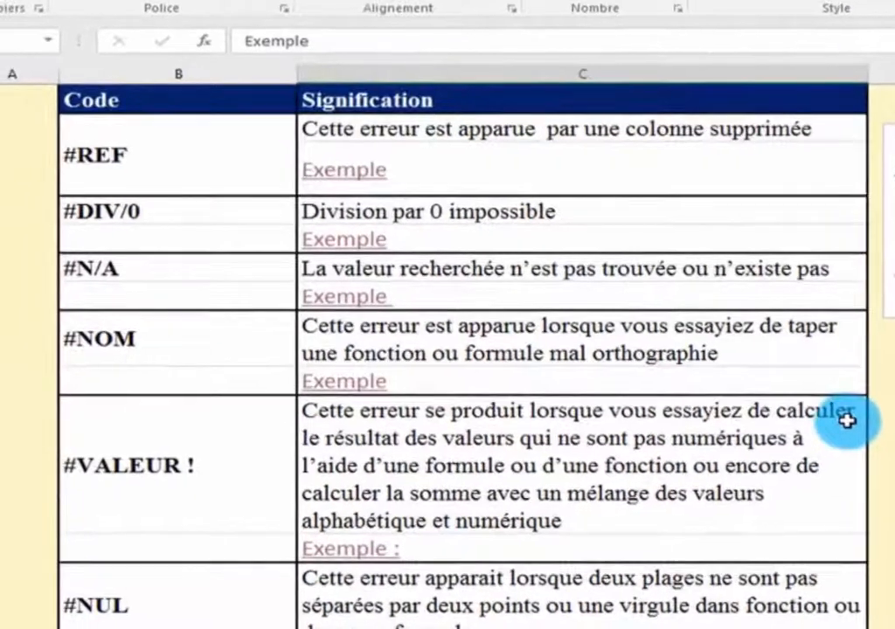